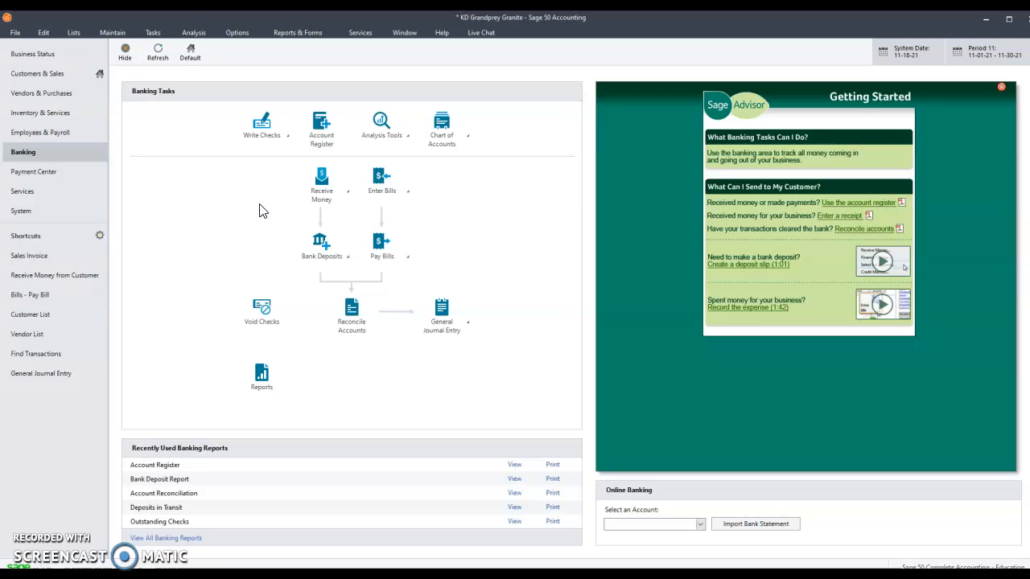
Start a new inventory item from the Inventory & Services area and close the advisor pop-up
{"action": "left_click", "coordinate": [47, 116]}
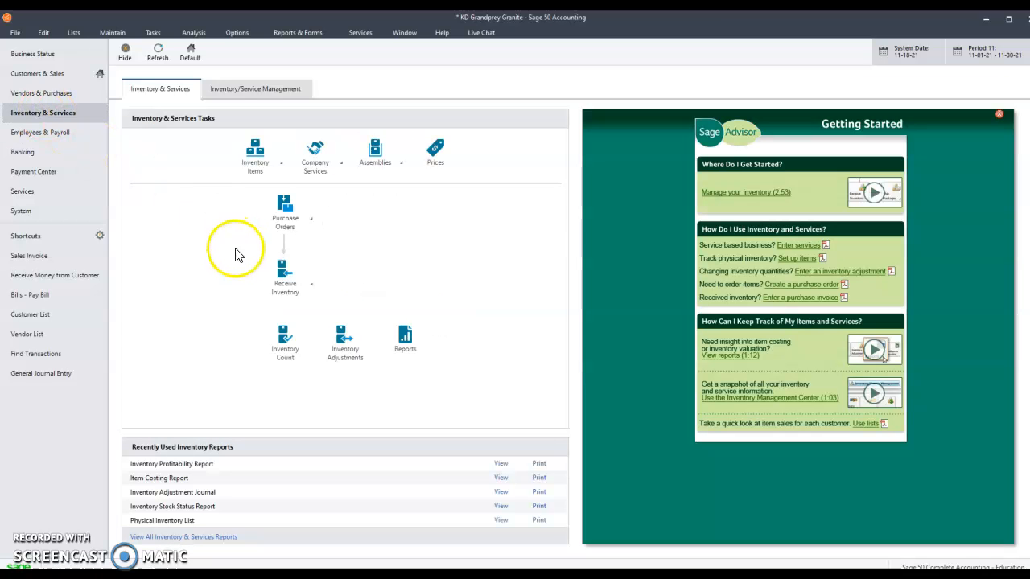
{"action": "left_click", "coordinate": [281, 169]}
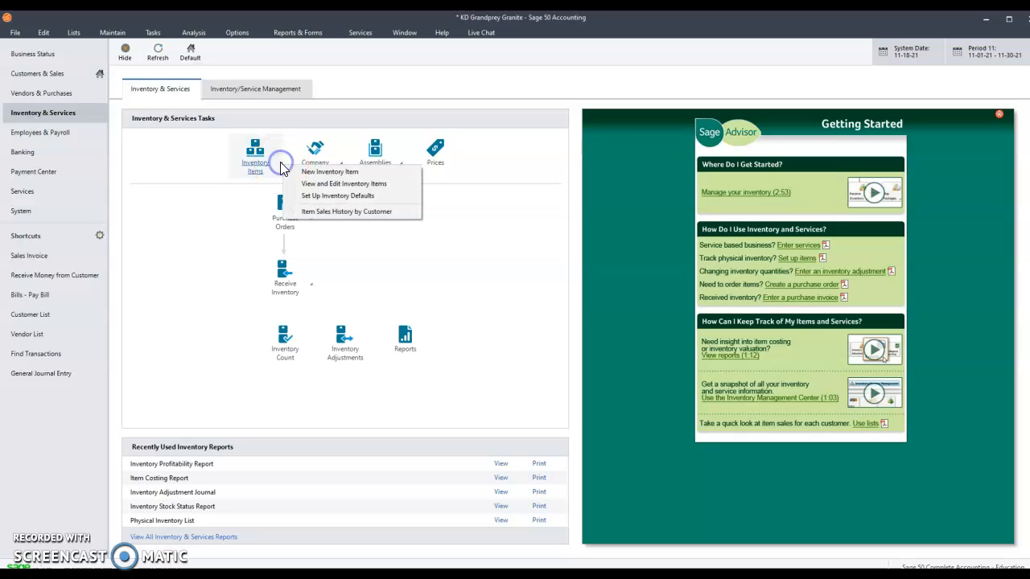
{"action": "left_click", "coordinate": [327, 173]}
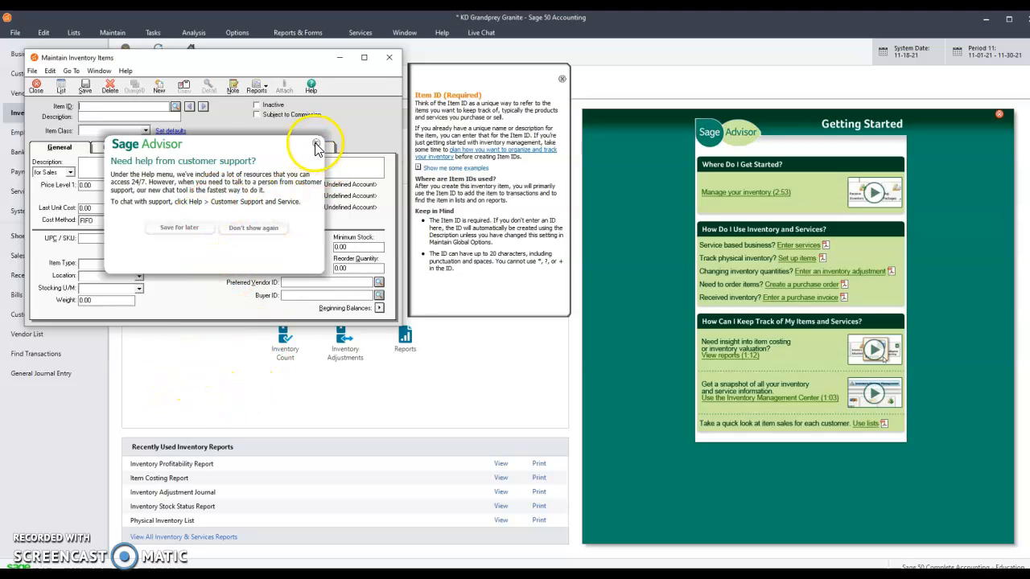
{"action": "left_click", "coordinate": [316, 145]}
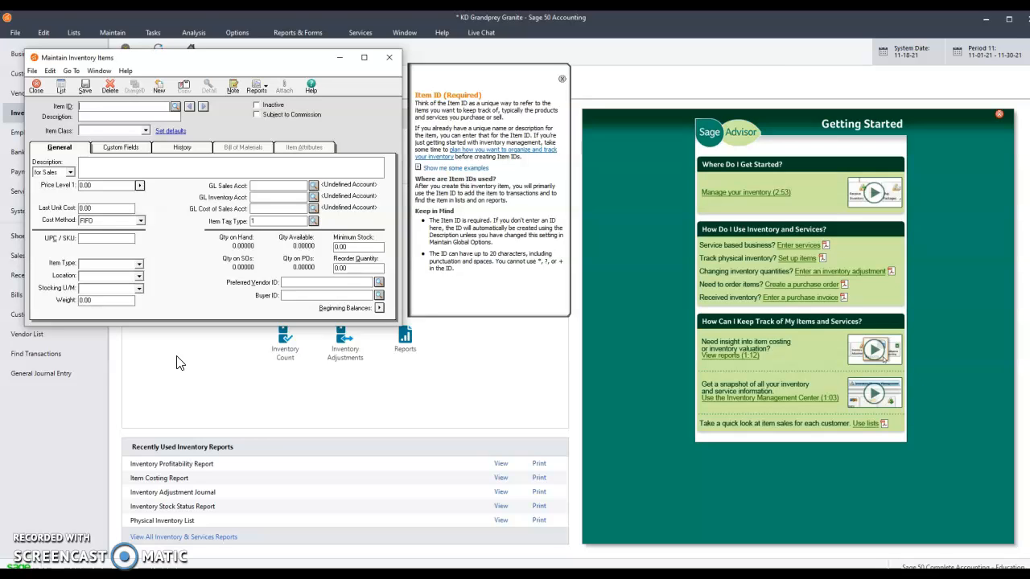
Enter the item ID Indoor and the description Indoor Marble Waterfall
{"action": "type", "text": "I"}
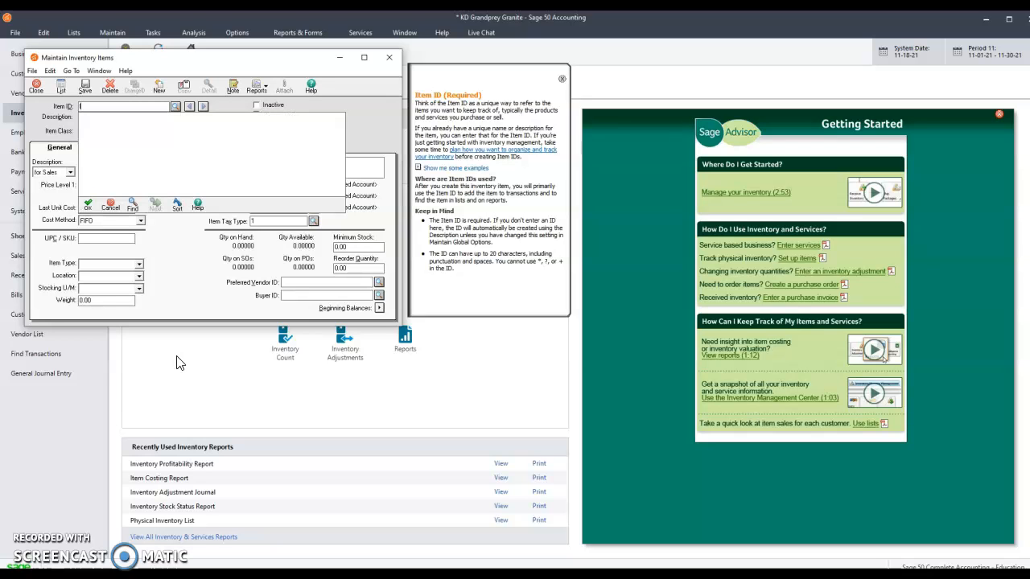
{"action": "type", "text": "ndoor"}
{"action": "key", "text": "Tab"}
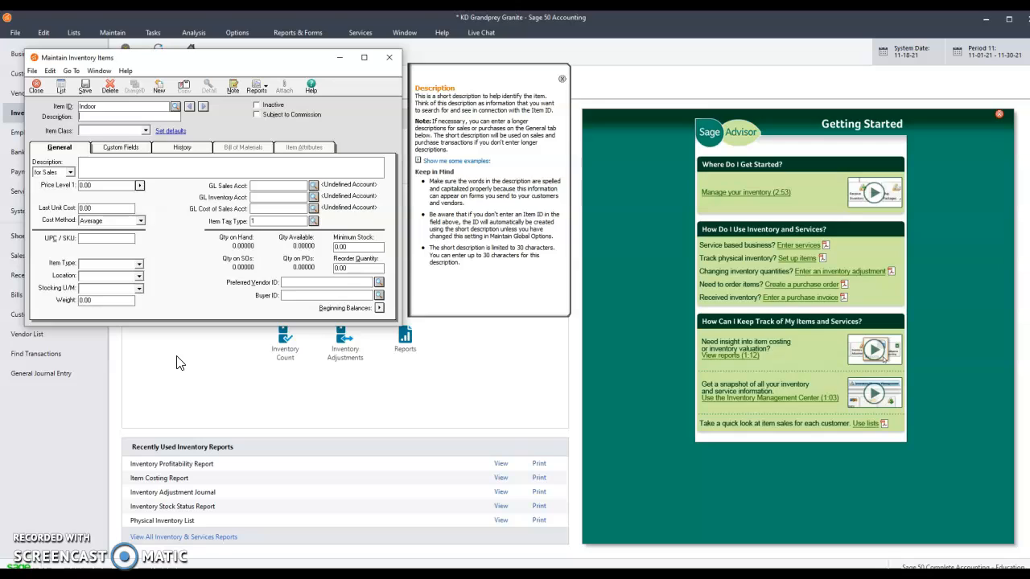
{"action": "type", "text": "Indoor Marble Waterfall"}
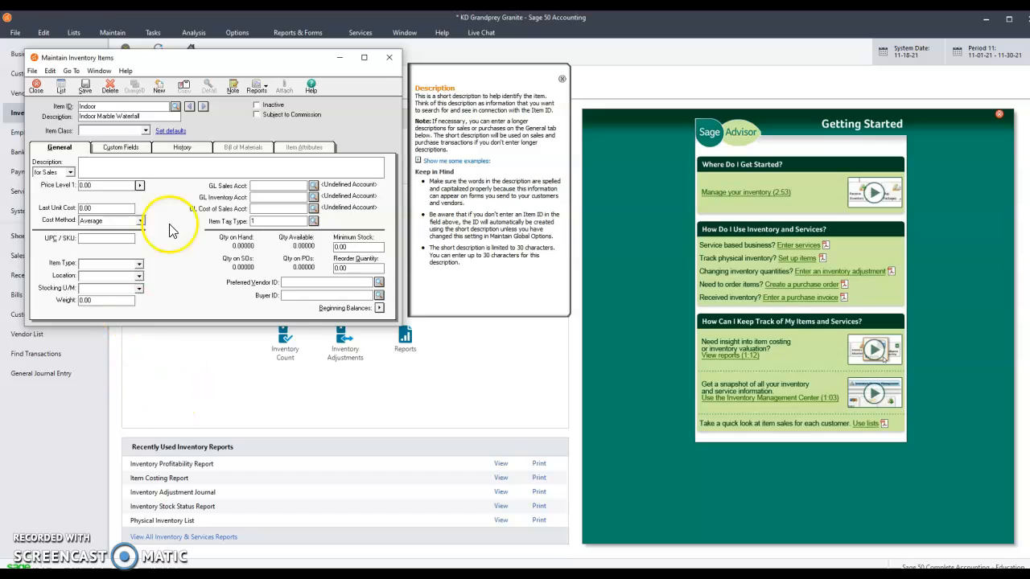
Set the item class to Stock item and enter the sales description Indoor Marble Waterfall
{"action": "left_click", "coordinate": [146, 131]}
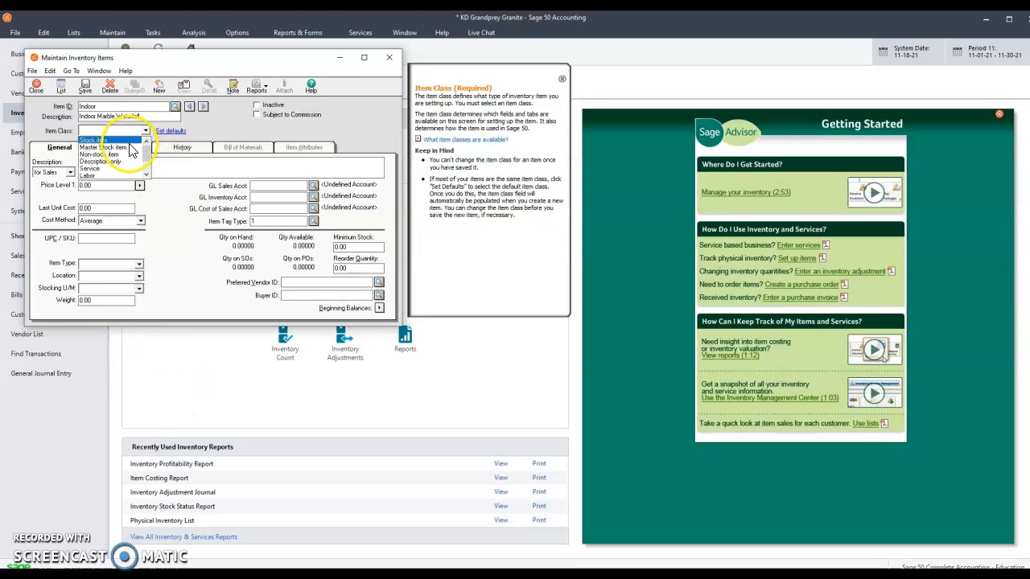
{"action": "left_click", "coordinate": [104, 140]}
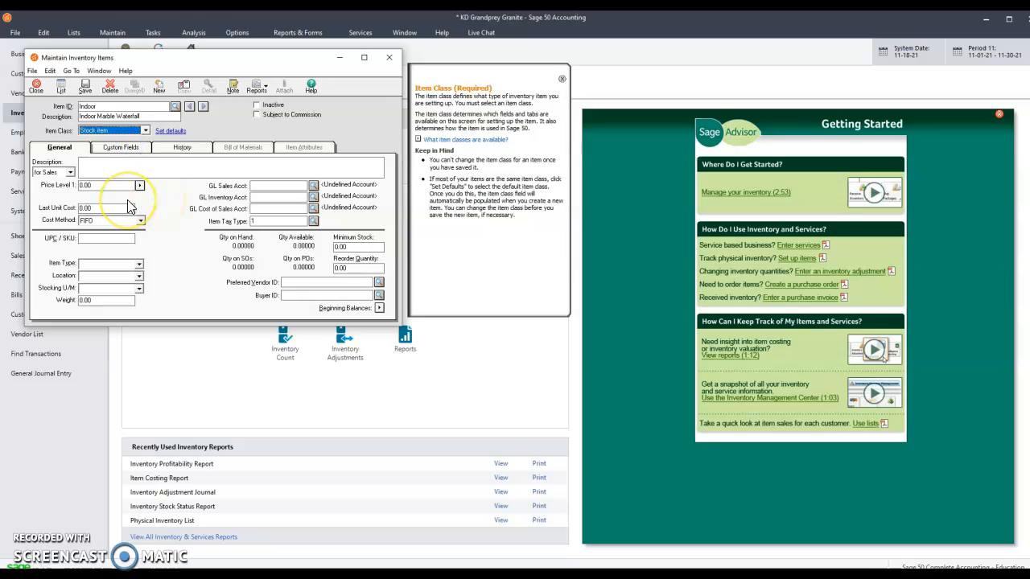
{"action": "left_click", "coordinate": [92, 167]}
{"action": "left_click", "coordinate": [90, 166]}
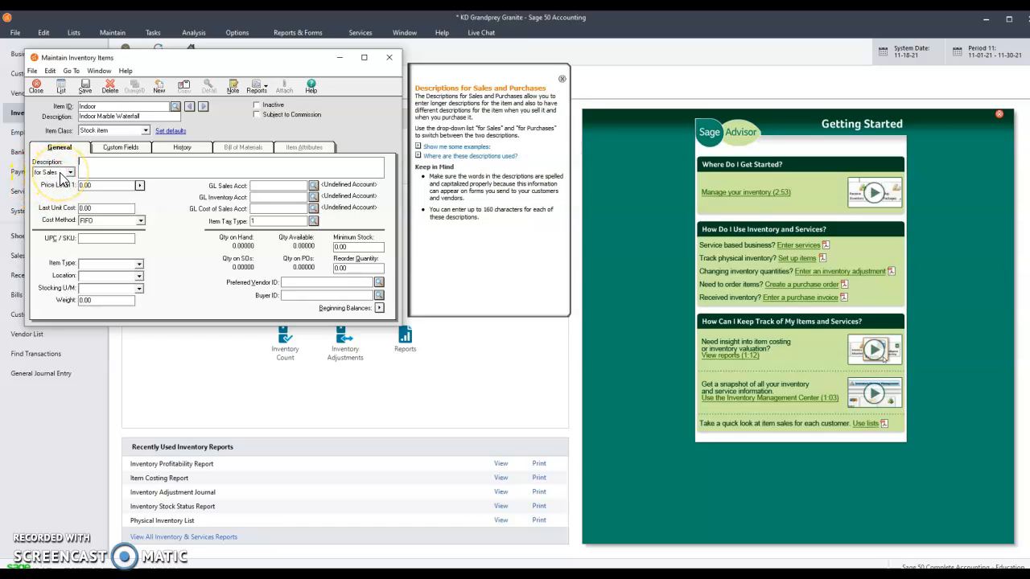
{"action": "type", "text": "Indoor Marbel Waterfall"}
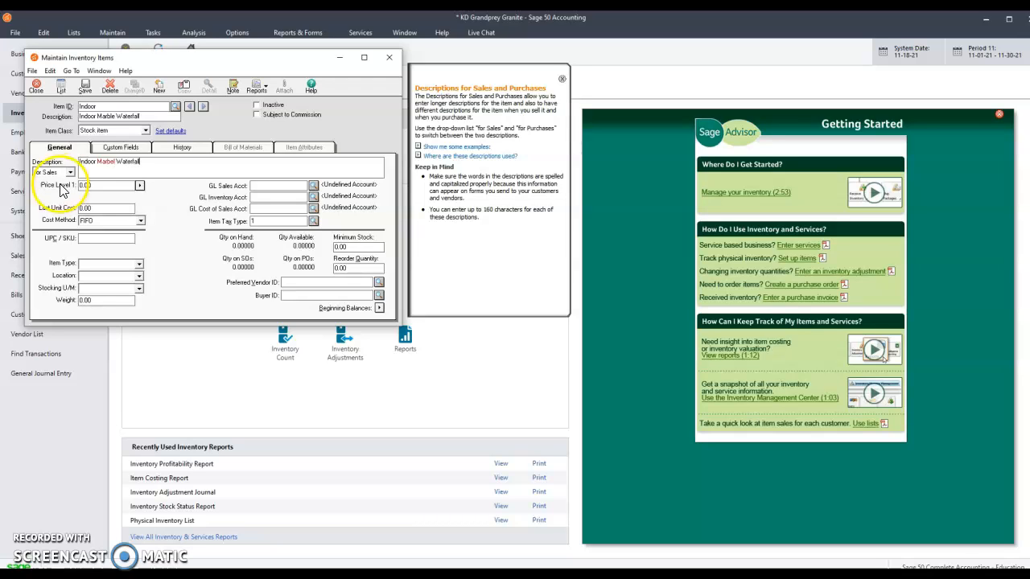
{"action": "left_click", "coordinate": [117, 164]}
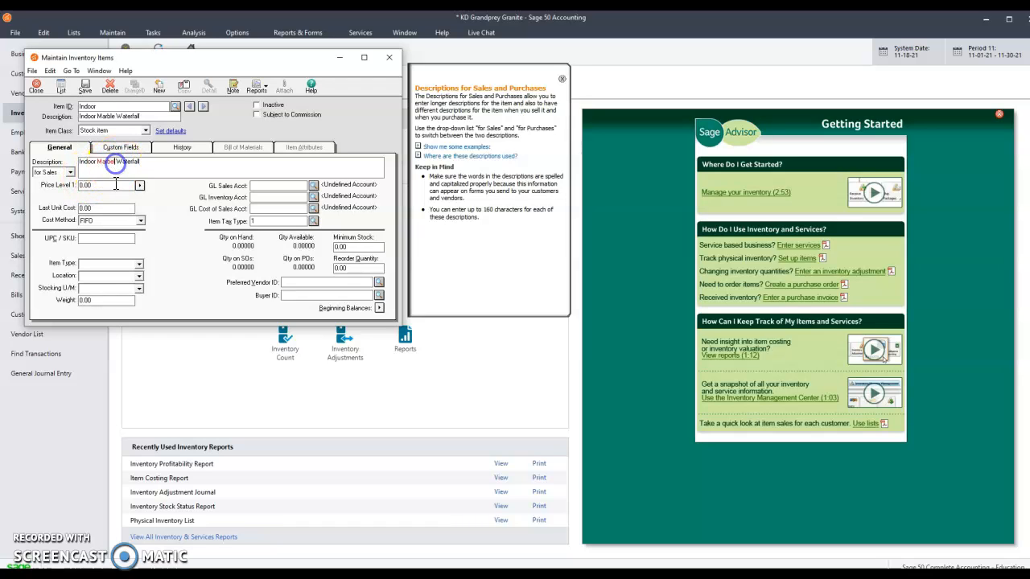
{"action": "key", "text": "BackSpace"}
{"action": "key", "text": "BackSpace"}
{"action": "type", "text": "le"}
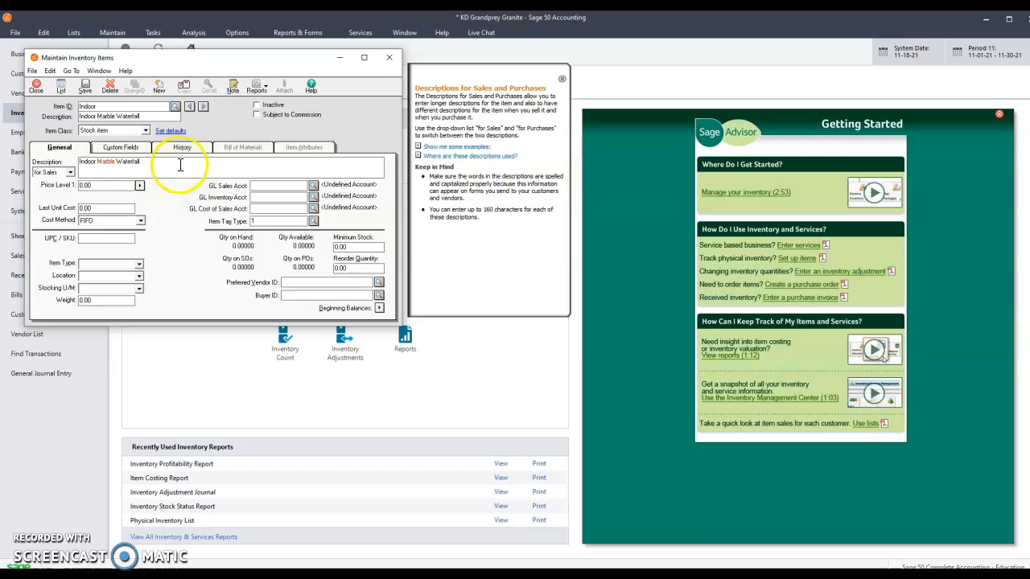
{"action": "left_click", "coordinate": [150, 162]}
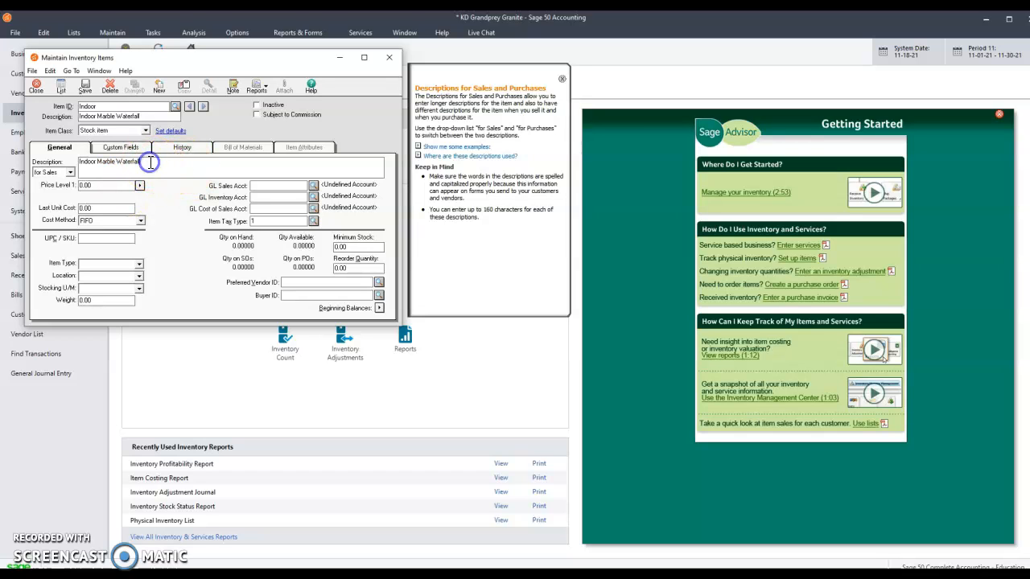
Switch the description to the purchases version and enter Indoor Marble Waterfall
{"action": "left_click", "coordinate": [71, 174]}
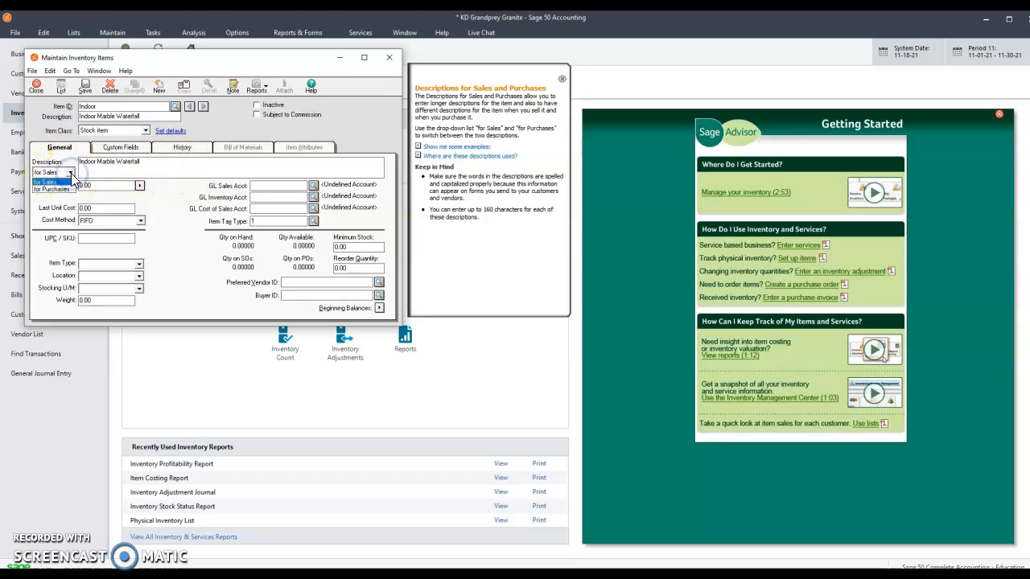
{"action": "left_click", "coordinate": [73, 193]}
{"action": "left_click", "coordinate": [86, 167]}
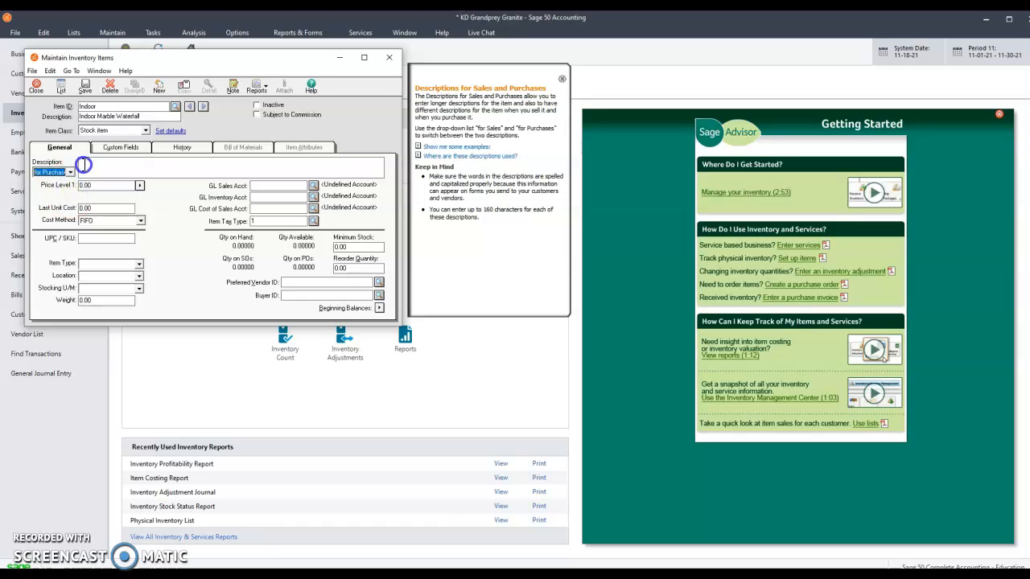
{"action": "type", "text": "Indoor Mar"}
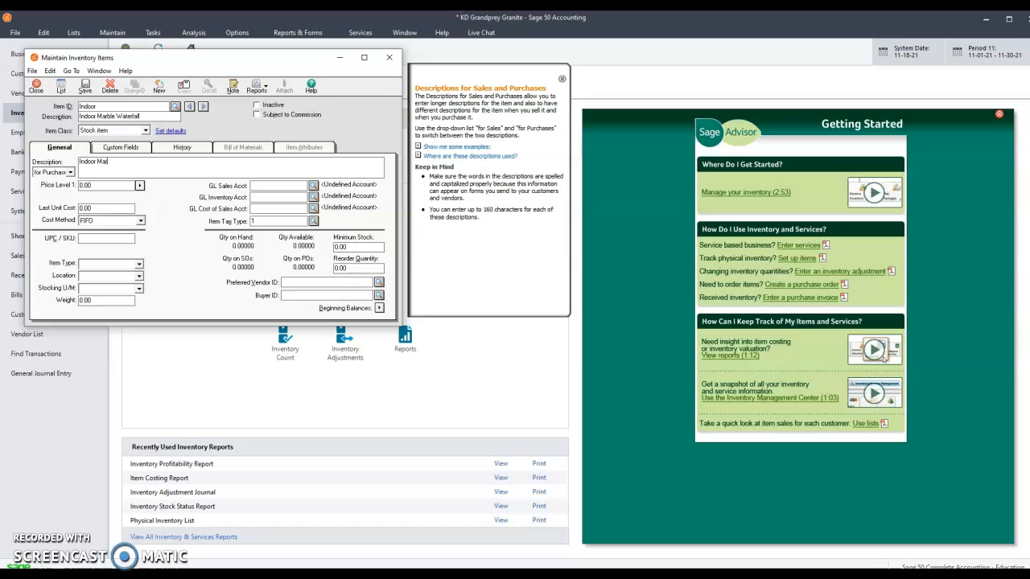
{"action": "type", "text": "ble Waterfall"}
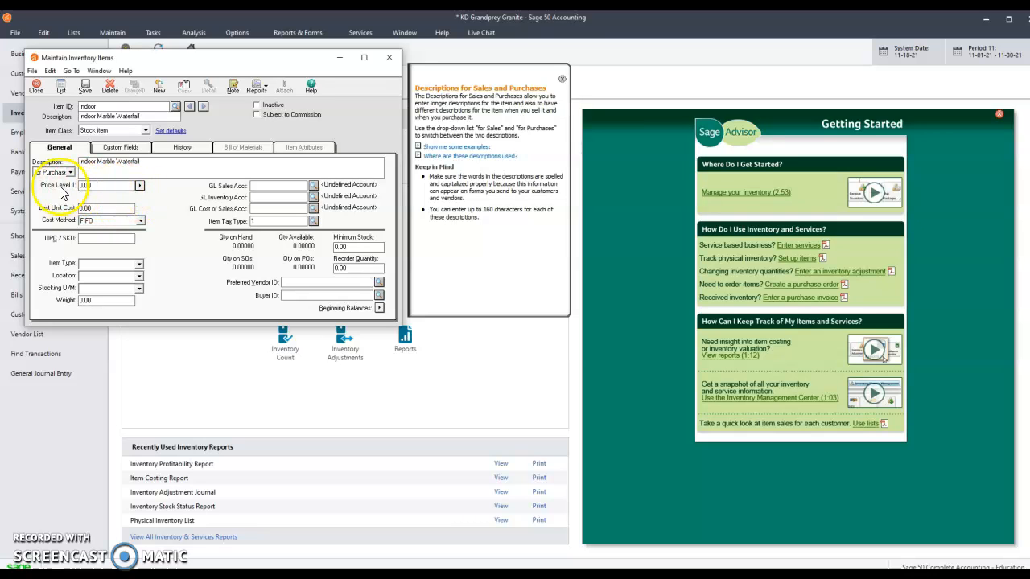
Open the multiple price levels and set Price Level 1 to 22,000
{"action": "left_click", "coordinate": [140, 187]}
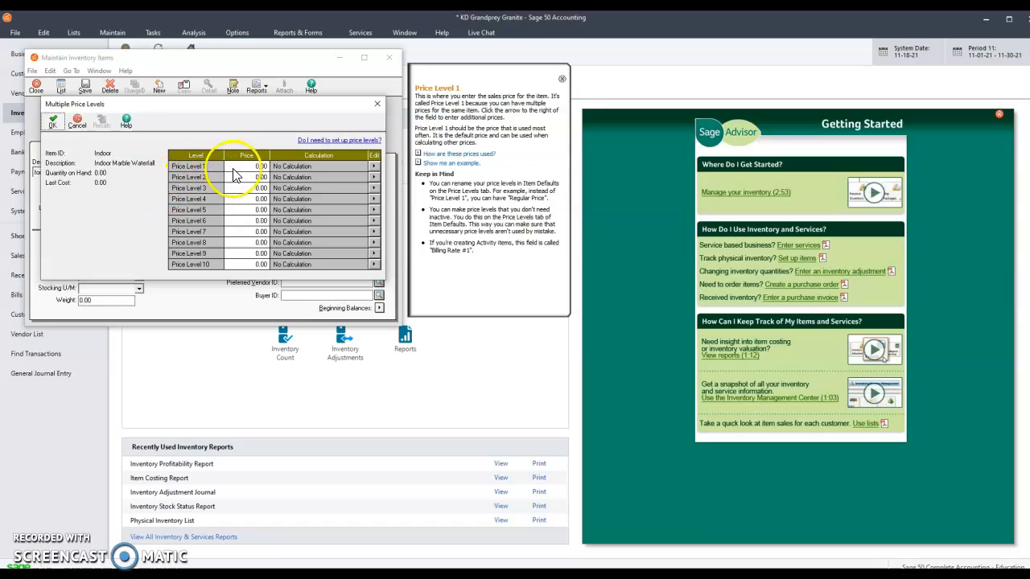
{"action": "left_click", "coordinate": [257, 166]}
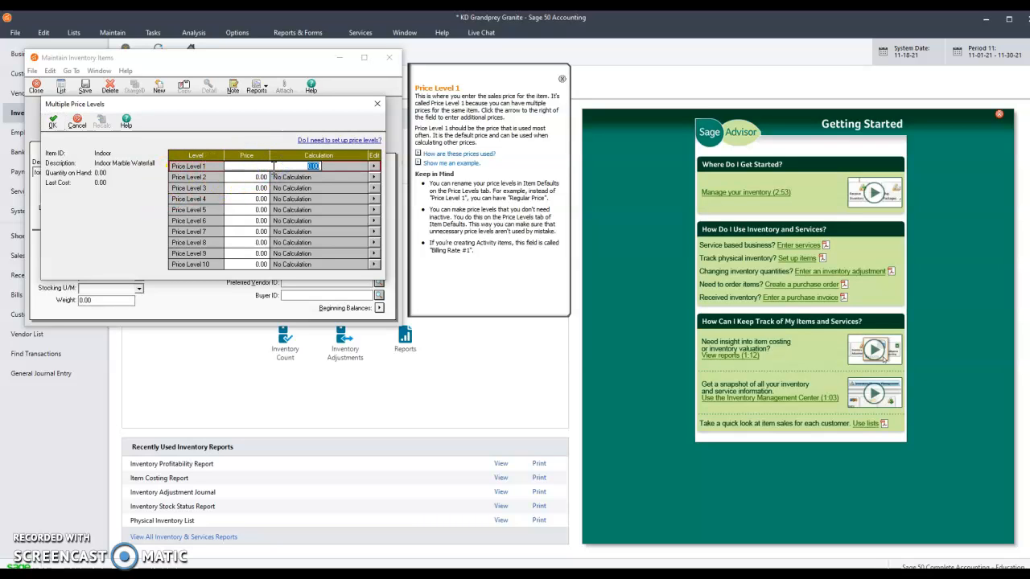
{"action": "key", "text": "BackSpace"}
{"action": "type", "text": "22000"}
{"action": "key", "text": "Tab"}
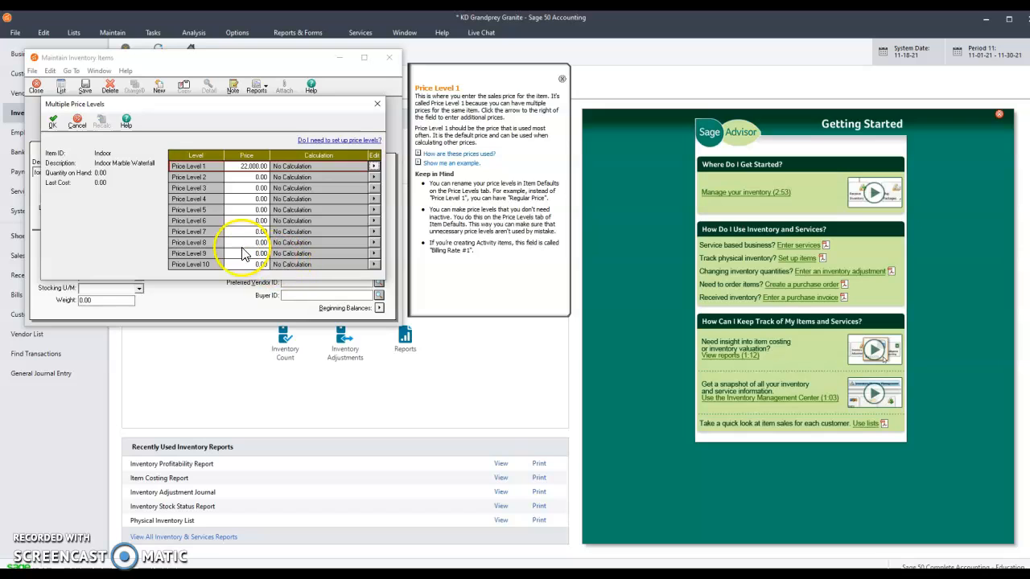
{"action": "left_click", "coordinate": [51, 125]}
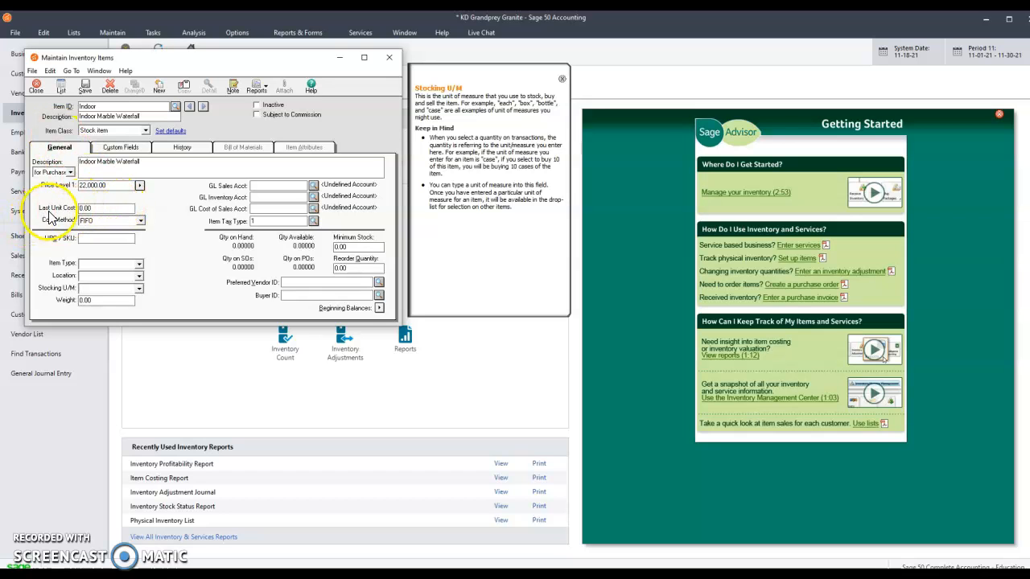
Set the last unit cost to 10,000
{"action": "left_click", "coordinate": [103, 208]}
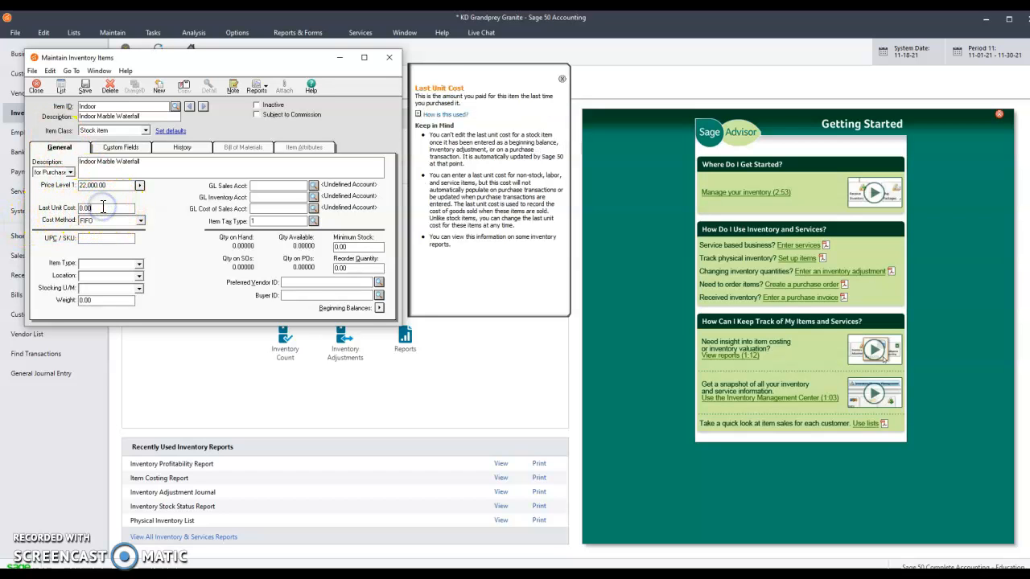
{"action": "key", "text": "BackSpace"}
{"action": "type", "text": "10,000"}
{"action": "key", "text": "Tab"}
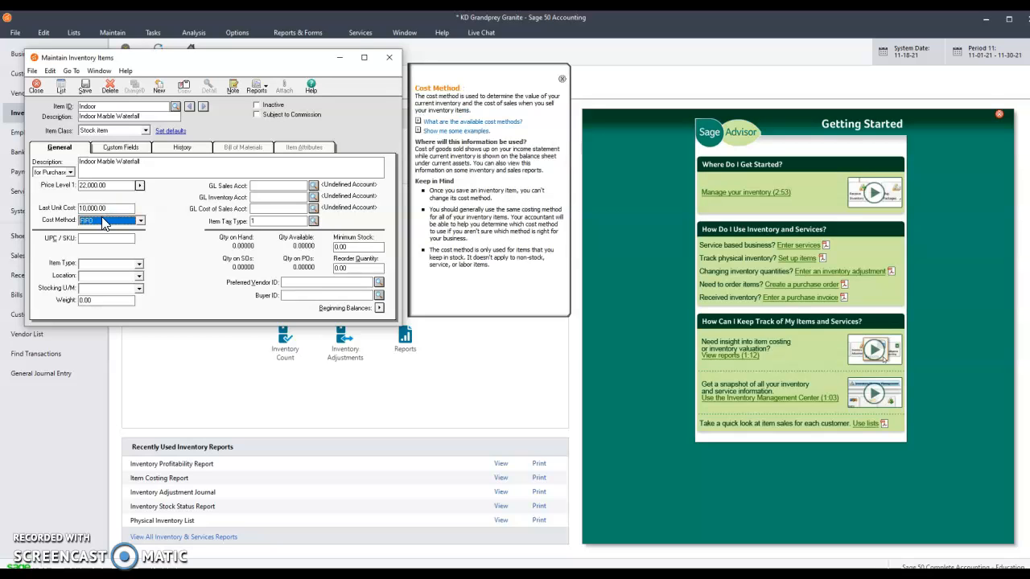
{"action": "left_click", "coordinate": [102, 219]}
{"action": "left_click", "coordinate": [141, 221]}
{"action": "left_click", "coordinate": [142, 221]}
{"action": "left_click", "coordinate": [184, 257]}
{"action": "left_click", "coordinate": [138, 266]}
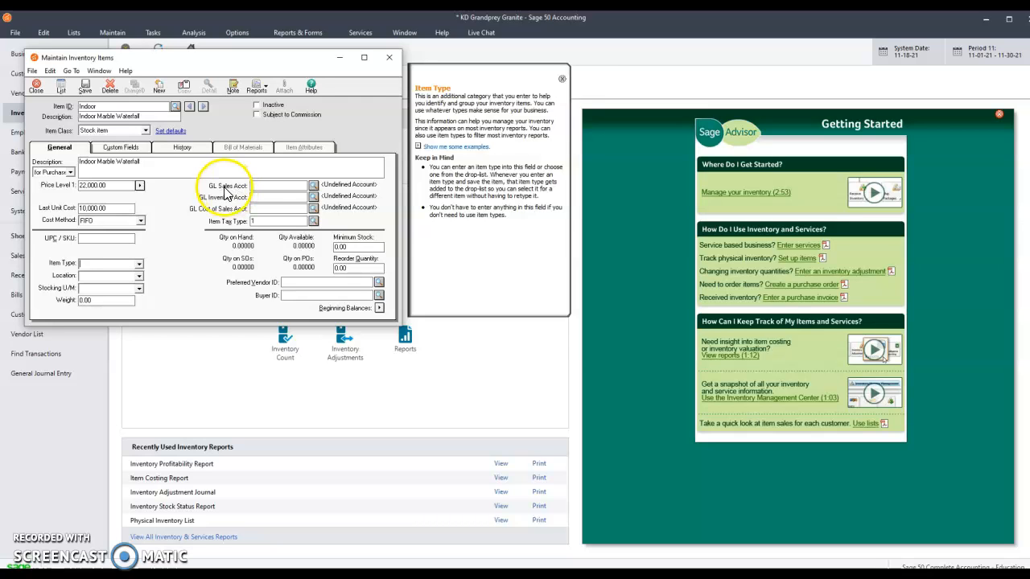
Assign the GL sales account 4000, GL inventory account 1200, and GL cost of sales account 5000
{"action": "left_click", "coordinate": [312, 186]}
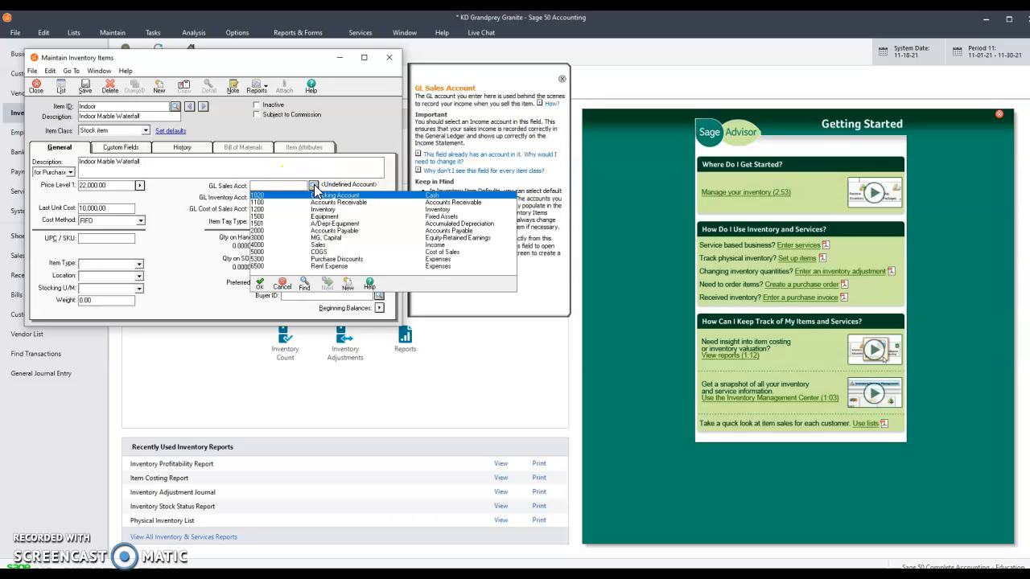
{"action": "left_click", "coordinate": [319, 244]}
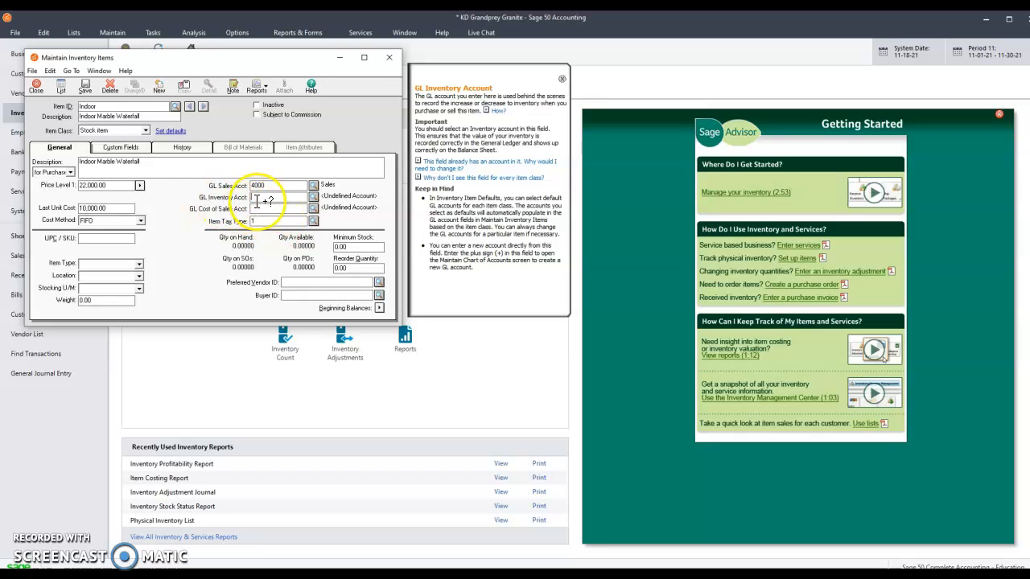
{"action": "left_click", "coordinate": [313, 198]}
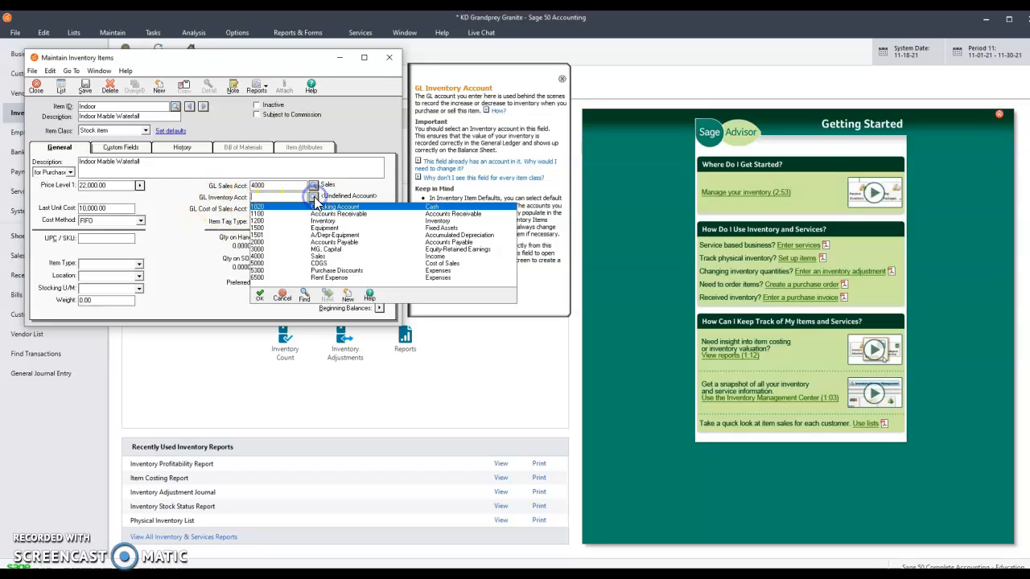
{"action": "left_click", "coordinate": [324, 222]}
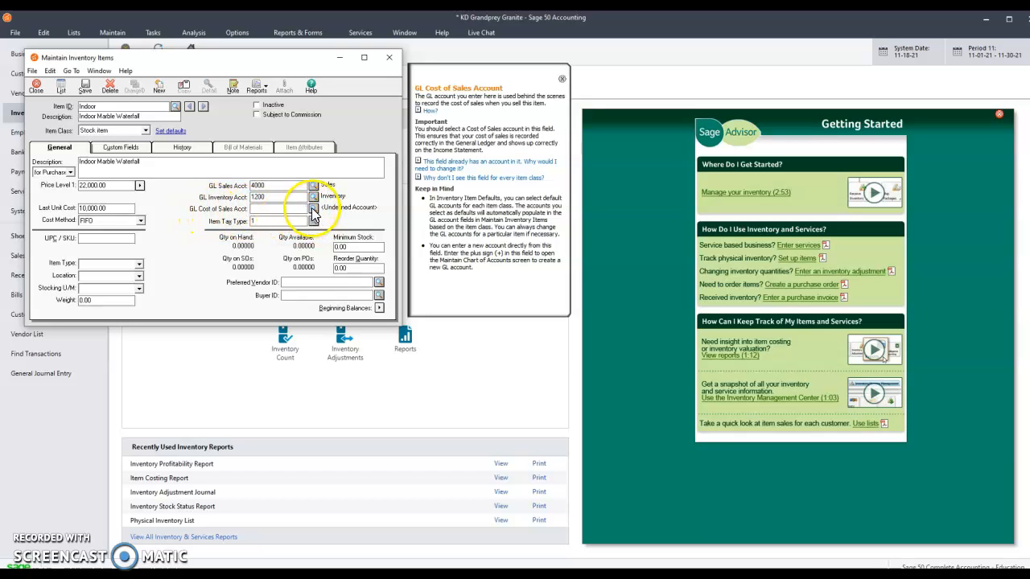
{"action": "left_click", "coordinate": [313, 208]}
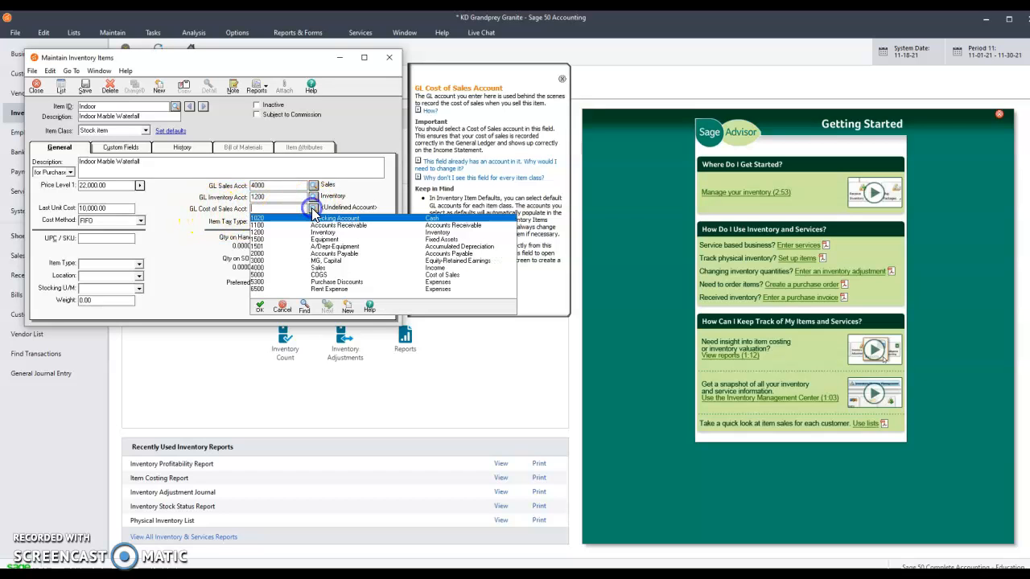
{"action": "left_click", "coordinate": [320, 274]}
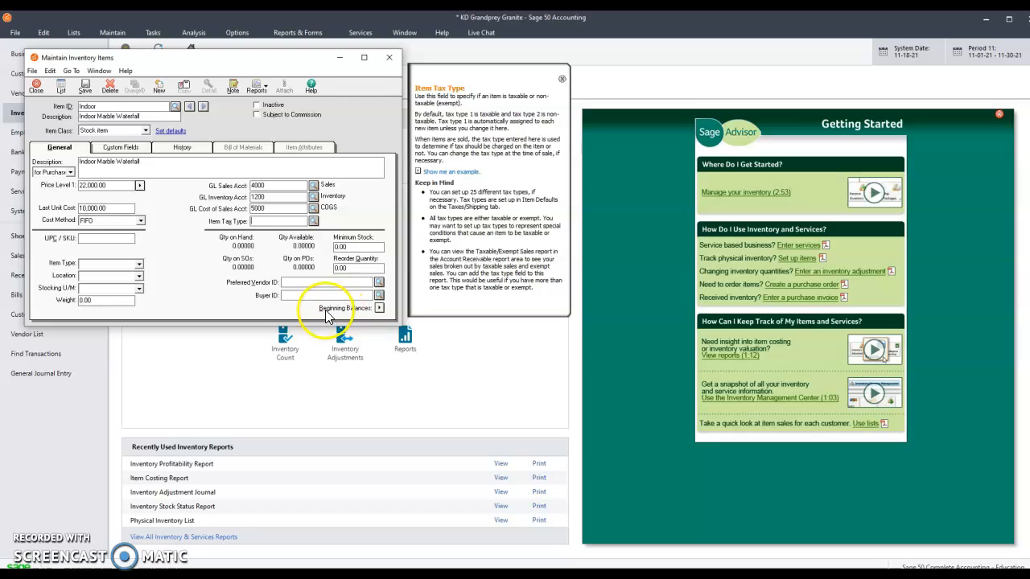
Try to save the inventory item and dismiss the error
{"action": "left_click", "coordinate": [88, 92]}
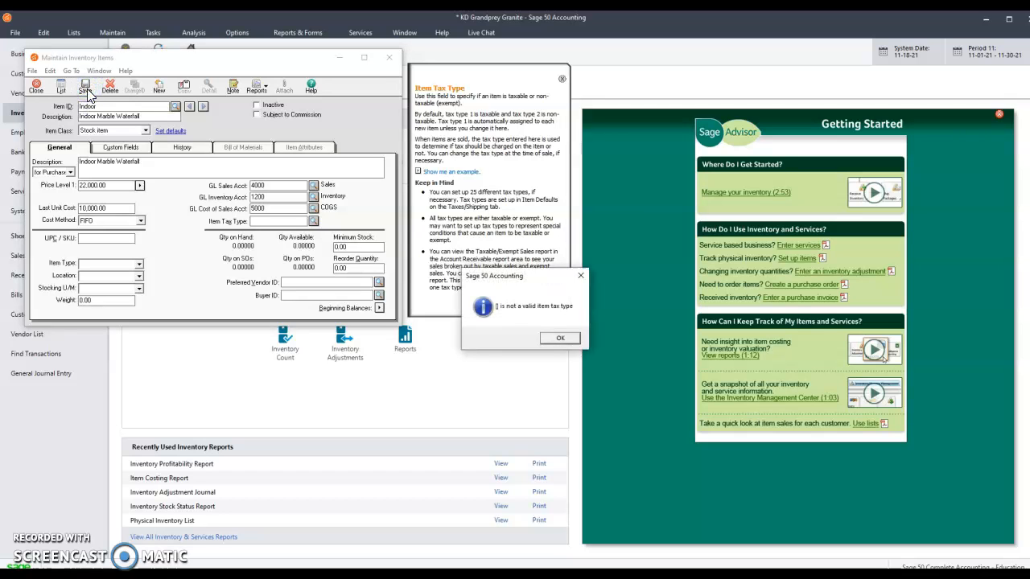
{"action": "left_click", "coordinate": [560, 340]}
Set the item tax type to 2 (Exempt) and save the Indoor item
{"action": "left_click", "coordinate": [313, 221]}
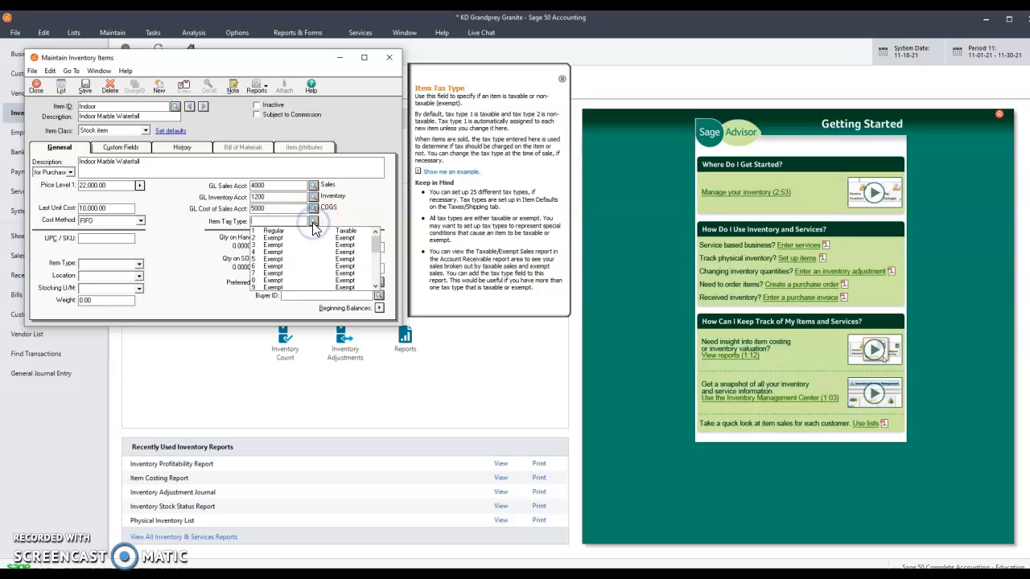
{"action": "left_click", "coordinate": [275, 239]}
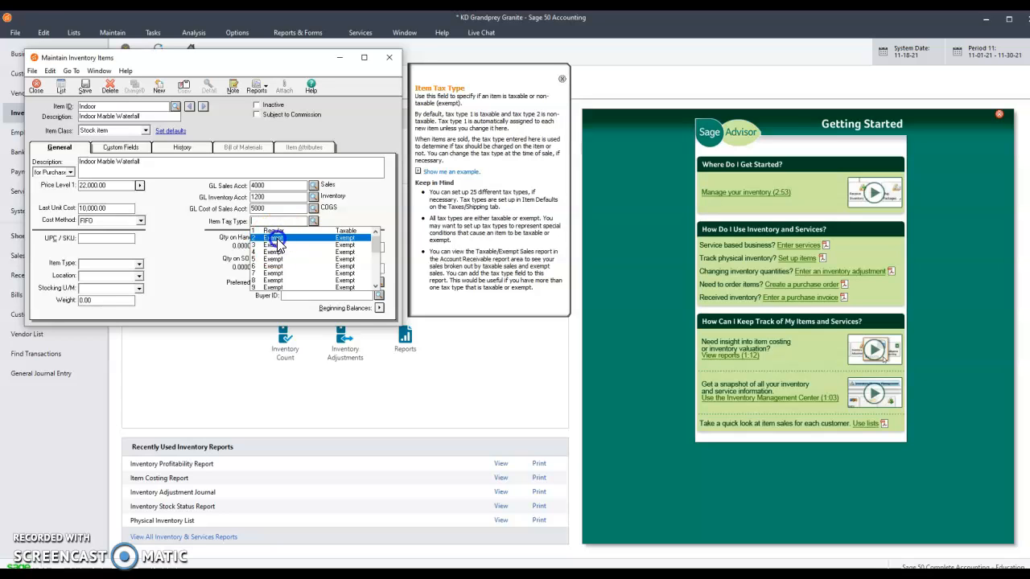
{"action": "key", "text": "Return"}
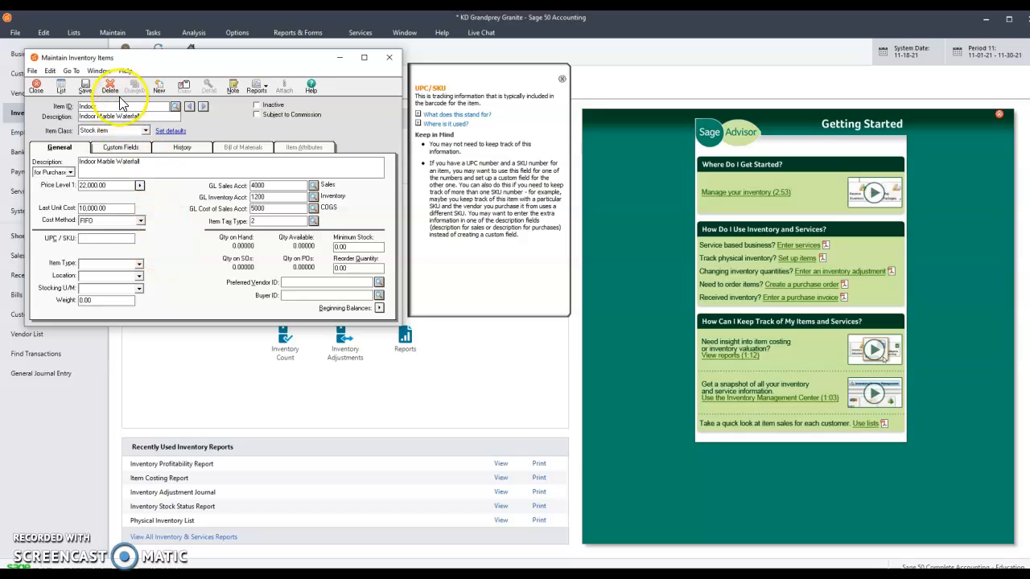
{"action": "left_click", "coordinate": [85, 88]}
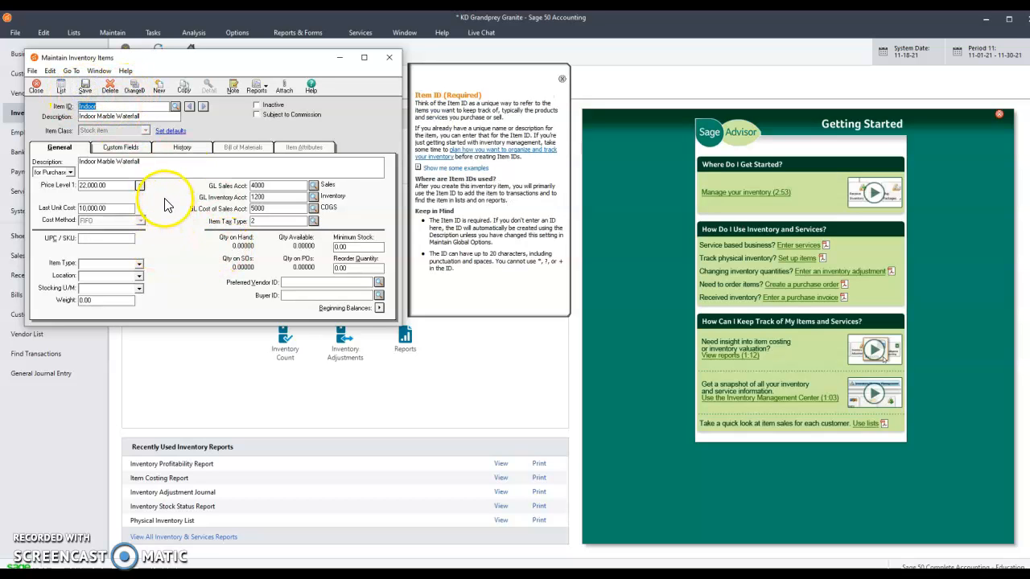
Start a new inventory item with ID Outdoor and description Outdoor Granite Waterfall
{"action": "left_click", "coordinate": [189, 150]}
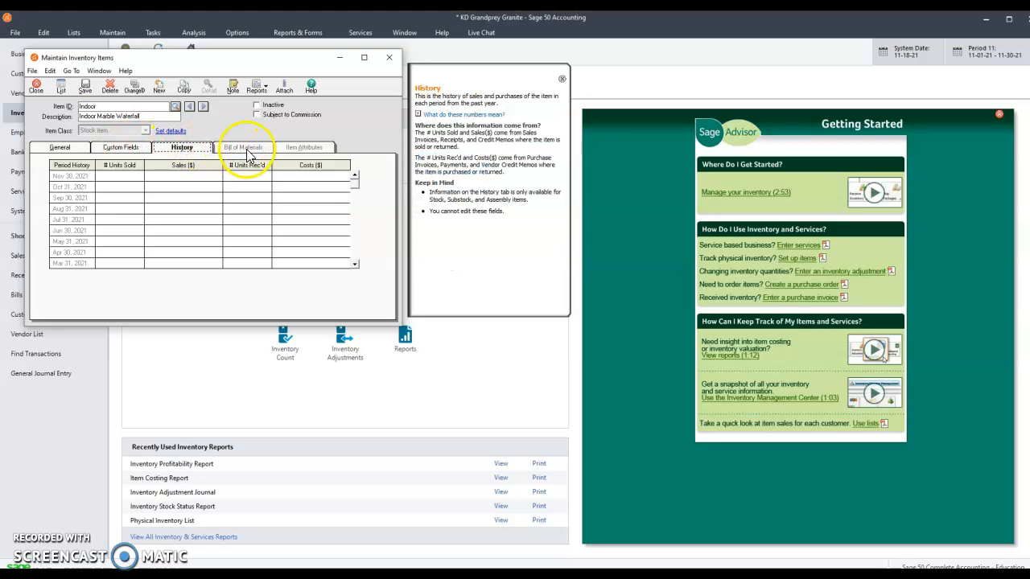
{"action": "left_click", "coordinate": [93, 107]}
{"action": "left_click", "coordinate": [159, 89]}
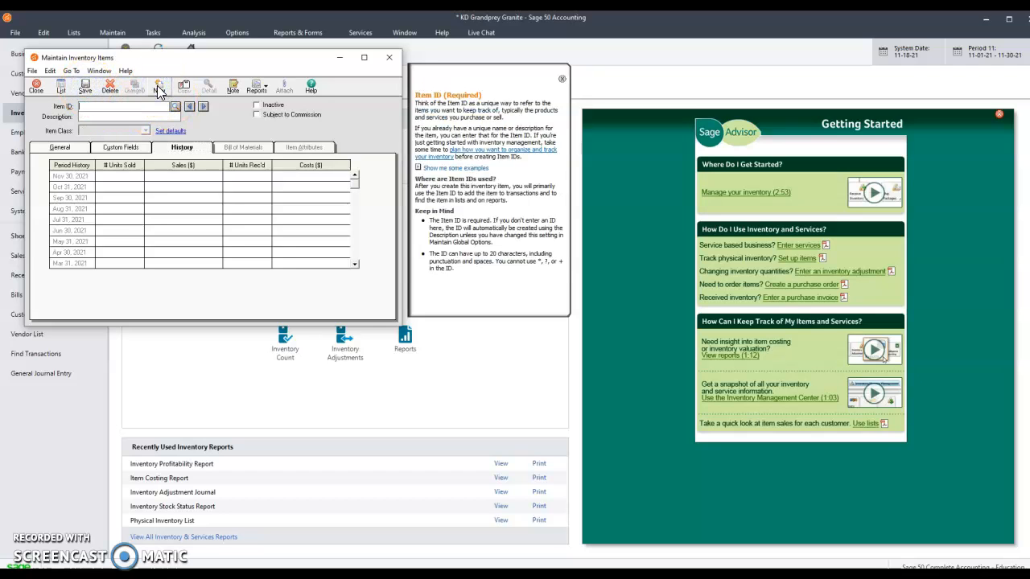
{"action": "type", "text": "Outdoor"}
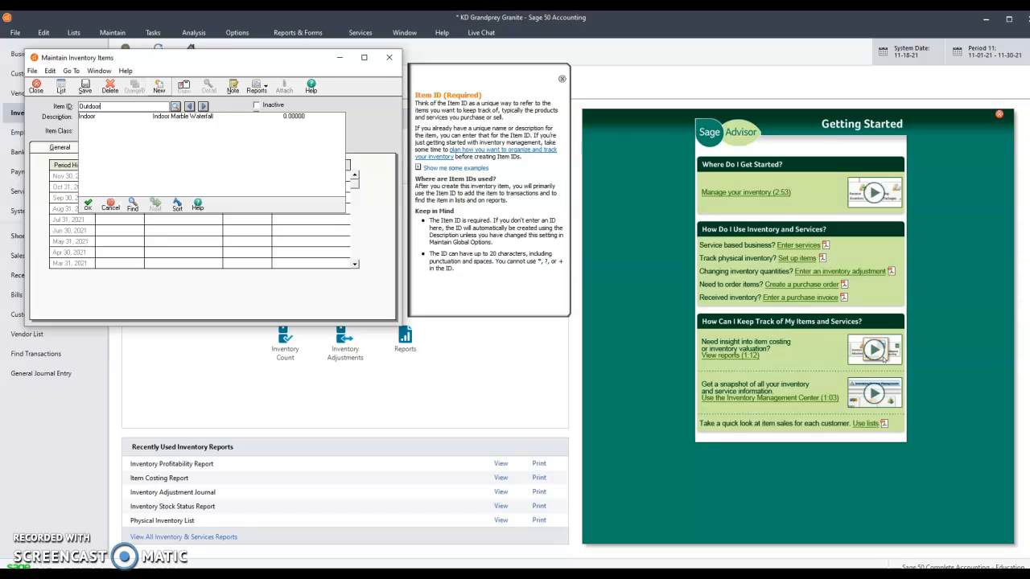
{"action": "key", "text": "Tab"}
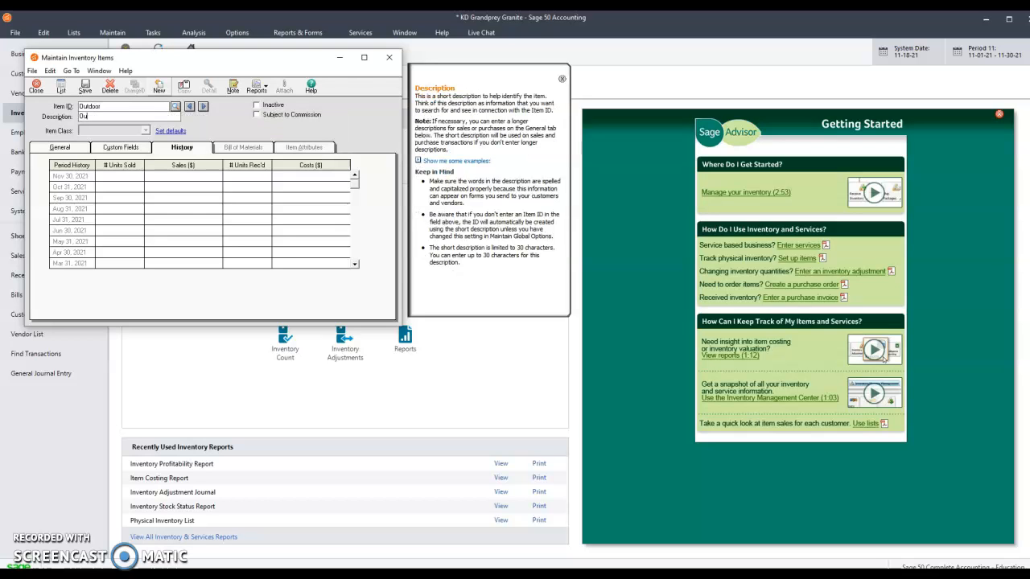
{"action": "type", "text": "Outdoor Granite Waterfall"}
Enter the sales description Outdoor Granite Waterfall on the General tab
{"action": "left_click", "coordinate": [61, 148]}
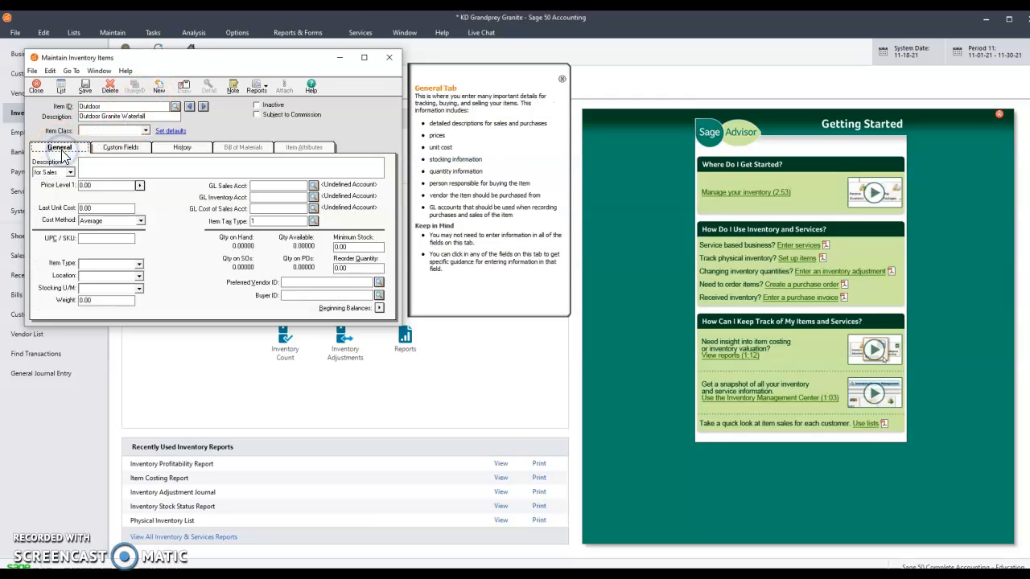
{"action": "left_click", "coordinate": [93, 164]}
{"action": "type", "text": "Outdoor Granite Waterfall"}
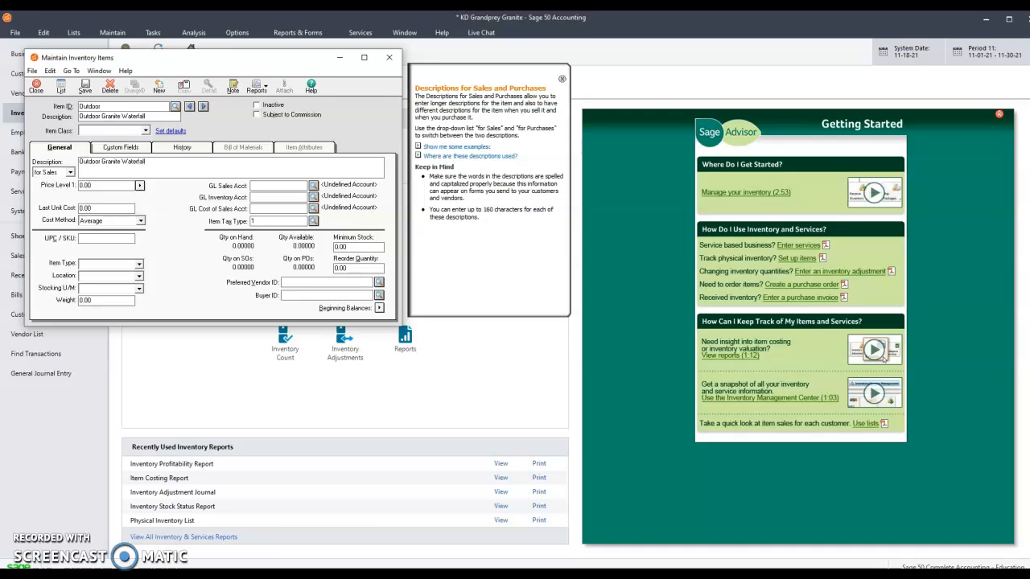
Switch the description to the purchases version and enter Outdoor Granite Waterfall
{"action": "left_click", "coordinate": [70, 172]}
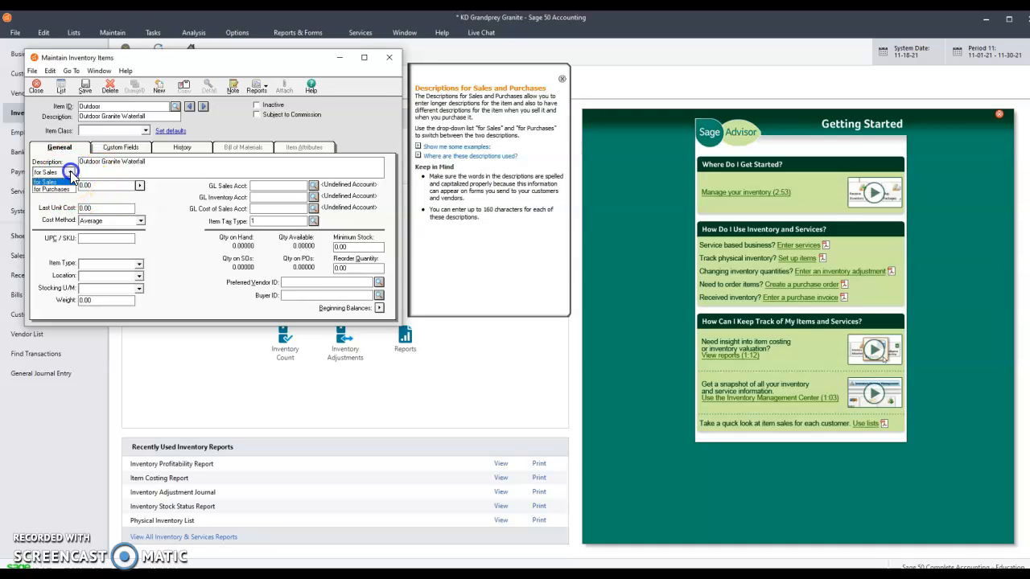
{"action": "left_click", "coordinate": [50, 189]}
{"action": "left_click", "coordinate": [99, 164]}
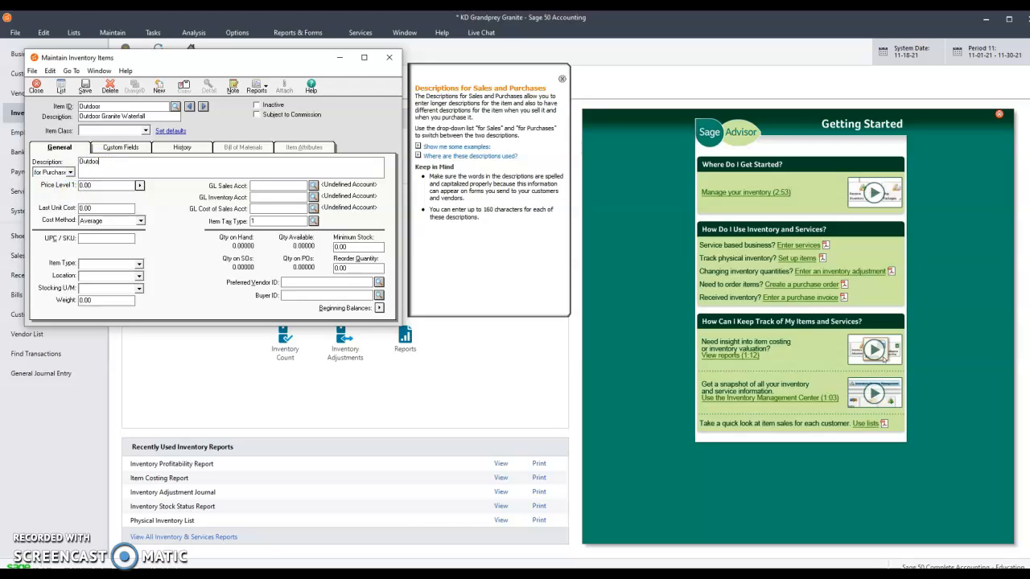
{"action": "type", "text": "Outdoor Granite Waterfall"}
Set the item class to Stock item and Price Level 1 to 10,000 in the multiple price levels
{"action": "left_click", "coordinate": [145, 131]}
{"action": "left_click", "coordinate": [129, 140]}
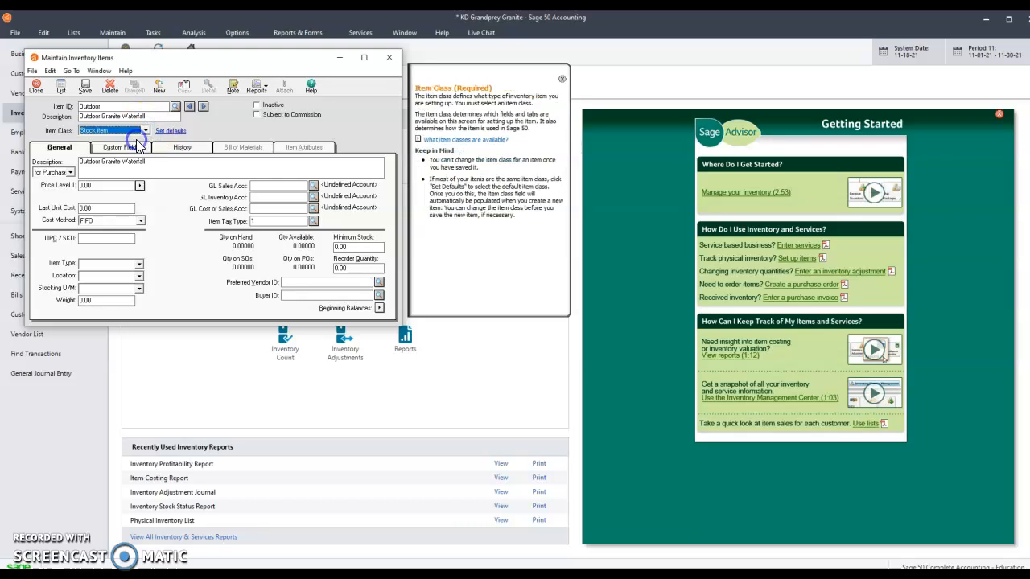
{"action": "left_click", "coordinate": [140, 185]}
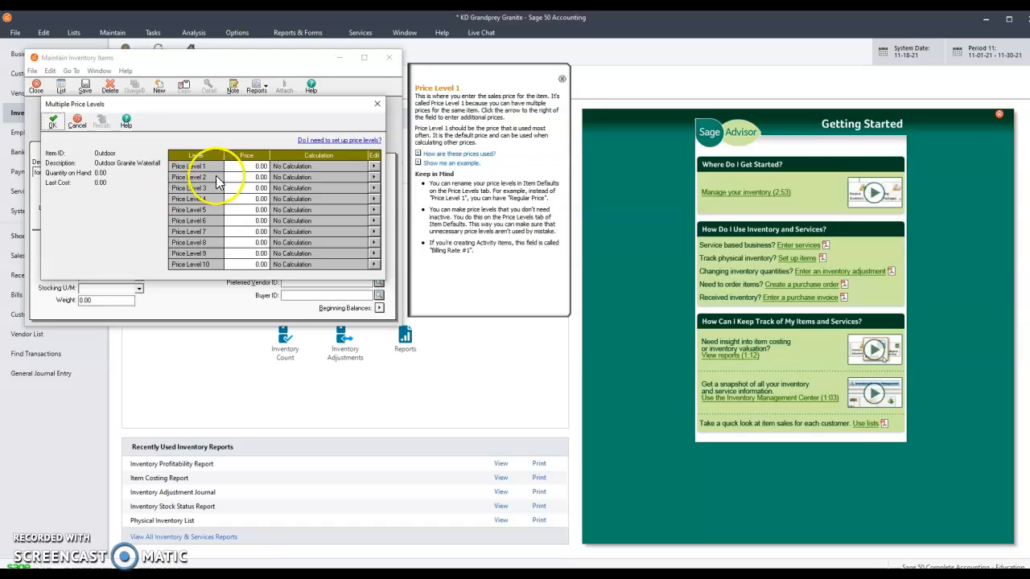
{"action": "left_click", "coordinate": [246, 165]}
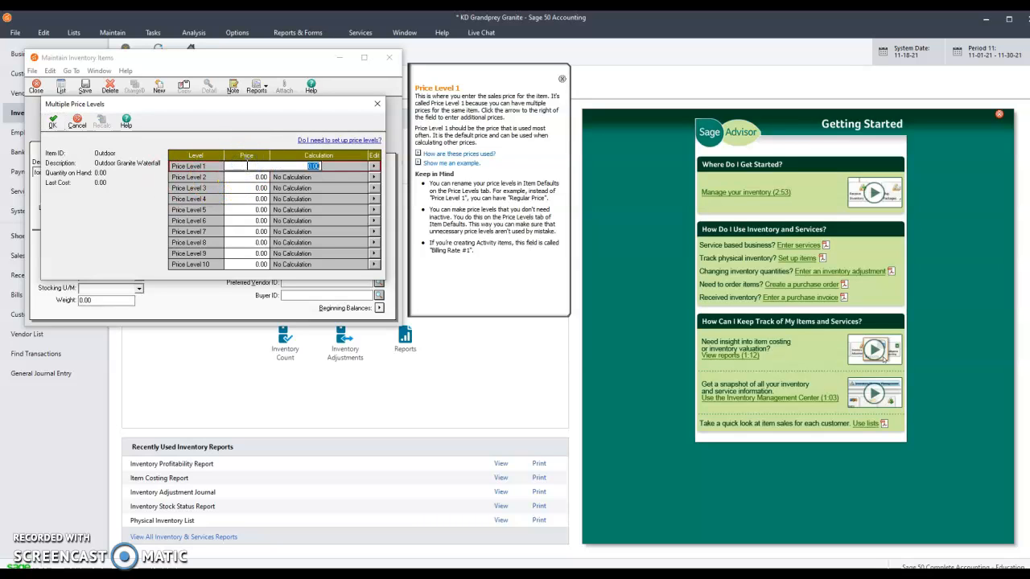
{"action": "type", "text": "10000"}
{"action": "key", "text": "Tab"}
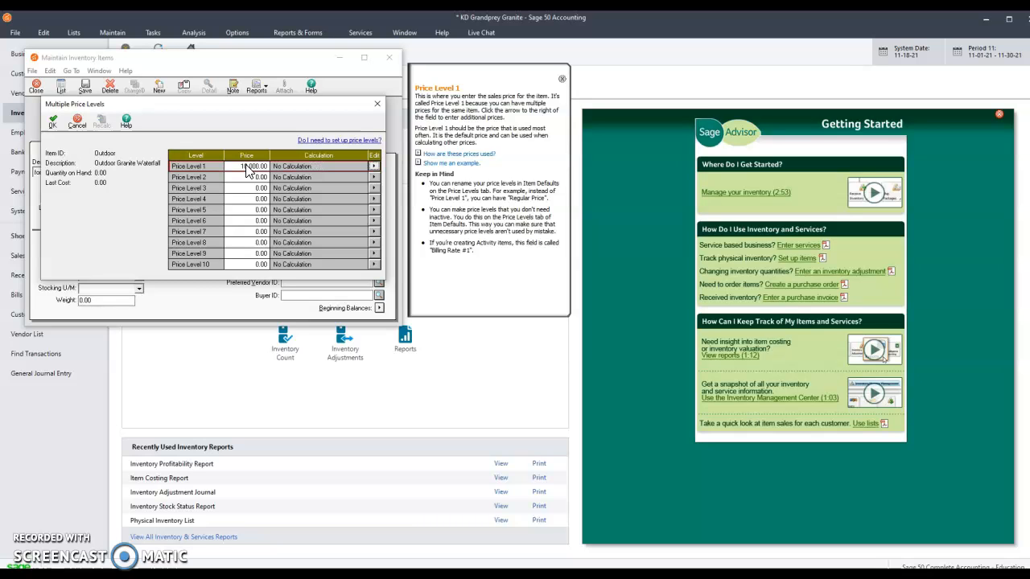
{"action": "left_click", "coordinate": [49, 124]}
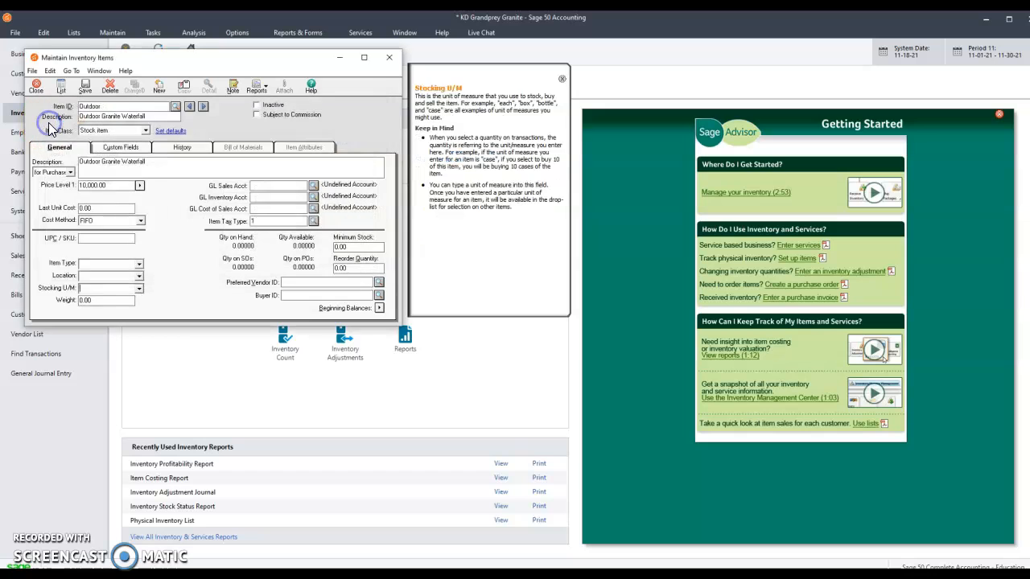
Set the last unit cost to 4,000
{"action": "left_click", "coordinate": [114, 206]}
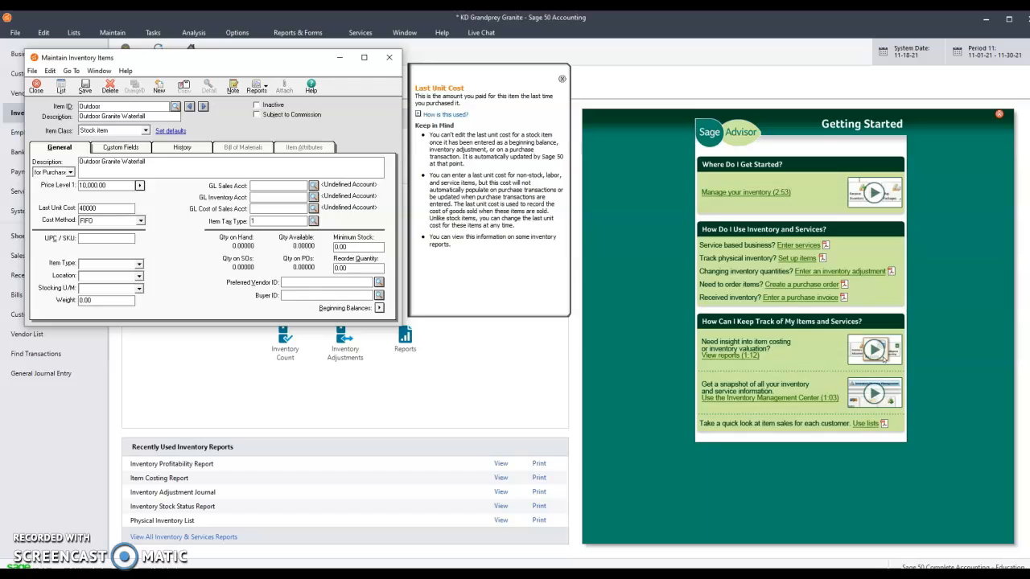
{"action": "key", "text": "Tab"}
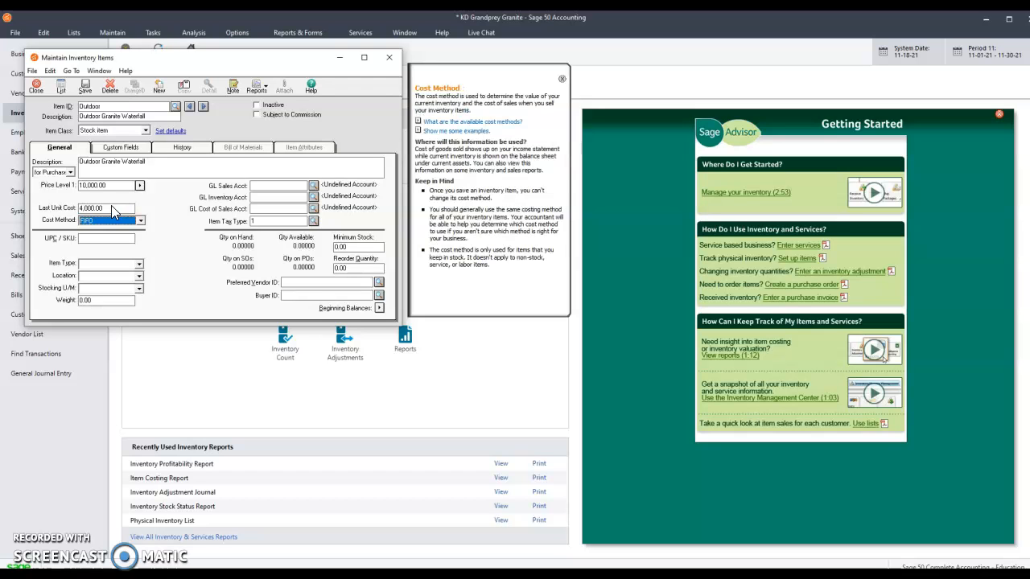
Assign the GL sales account 4000, GL inventory account 1200, and GL cost of sales account 5000
{"action": "left_click", "coordinate": [313, 186]}
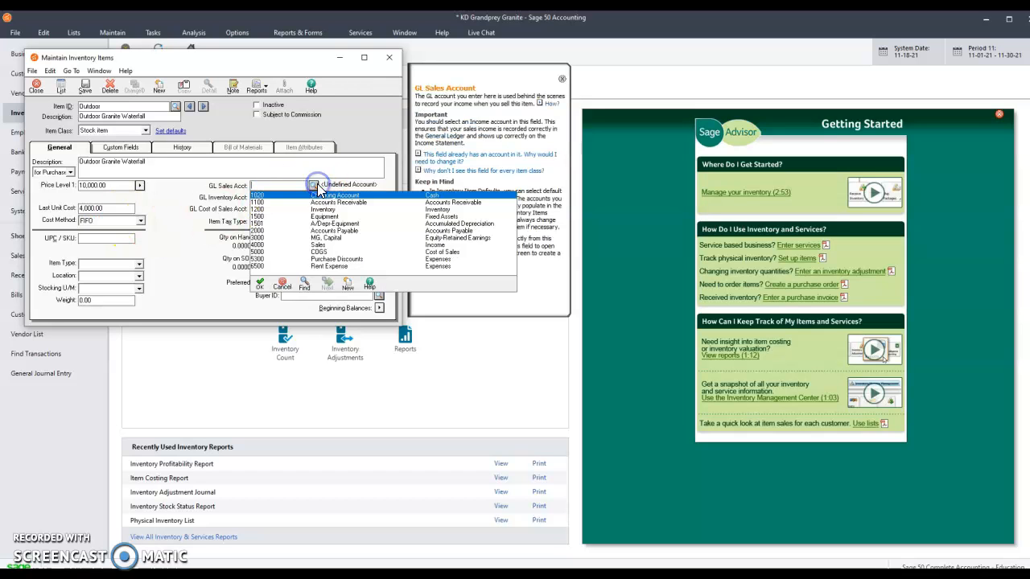
{"action": "left_click", "coordinate": [325, 249]}
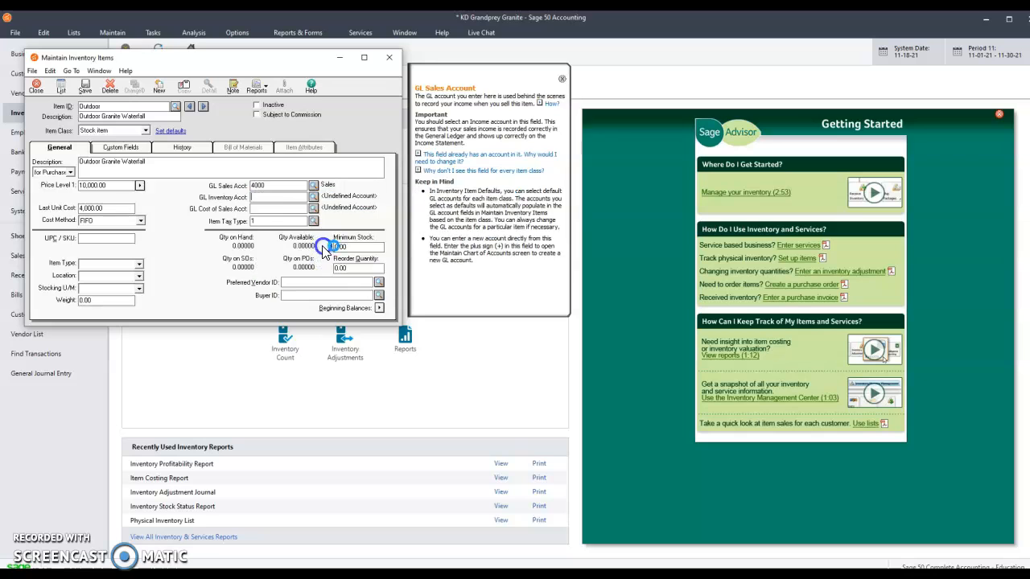
{"action": "left_click", "coordinate": [313, 197]}
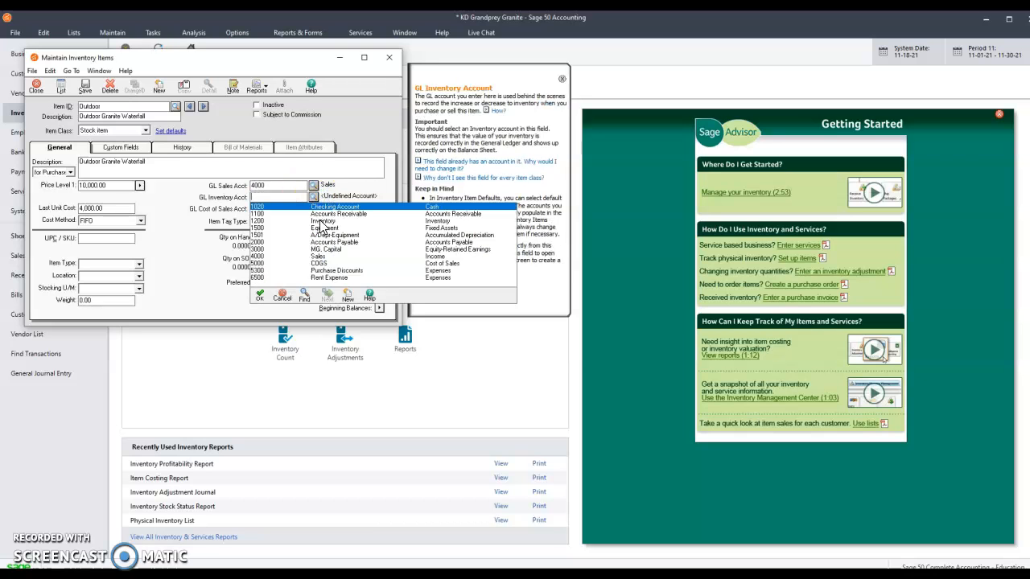
{"action": "left_click", "coordinate": [319, 220]}
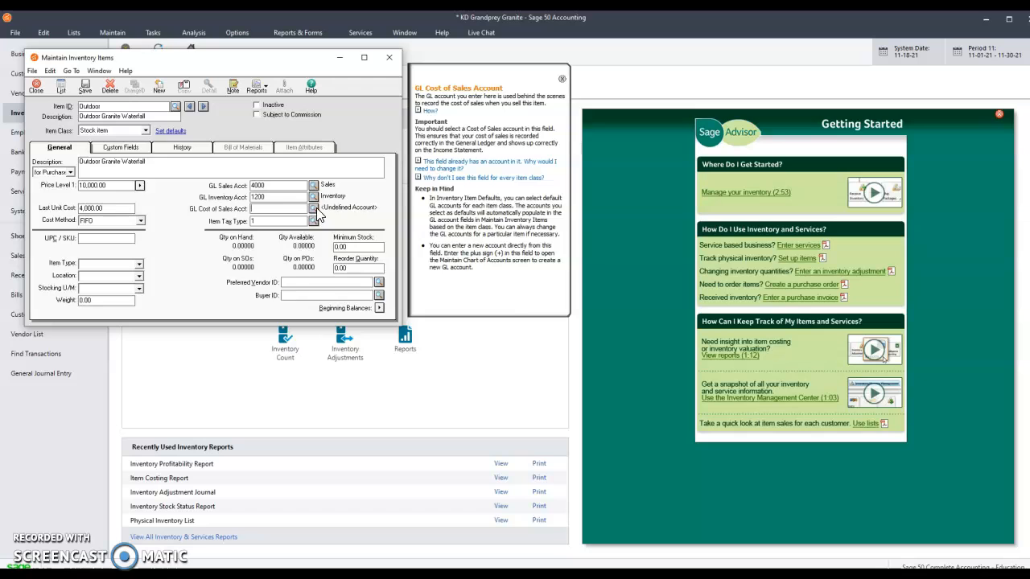
{"action": "left_click", "coordinate": [315, 208]}
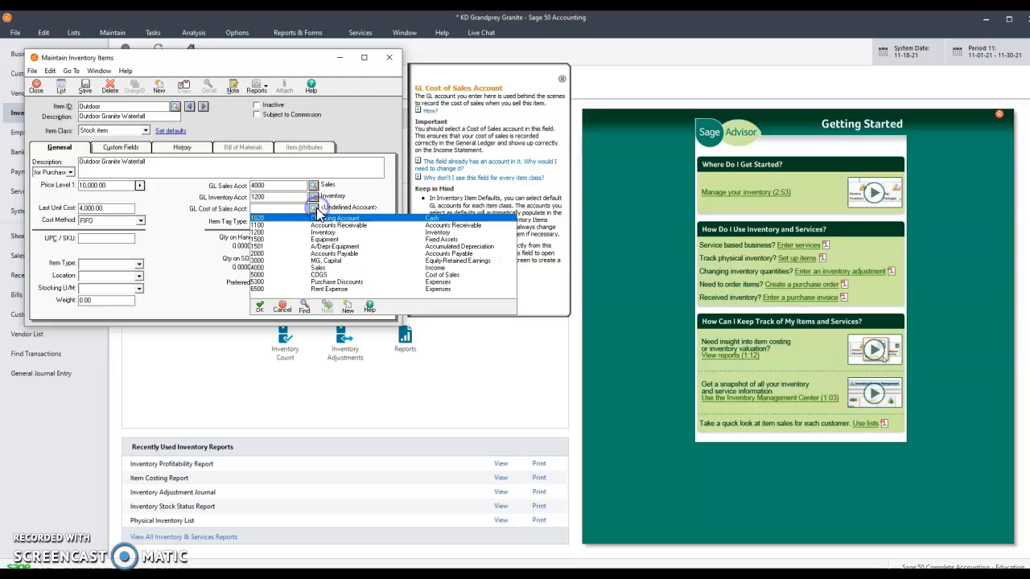
{"action": "left_click", "coordinate": [323, 276]}
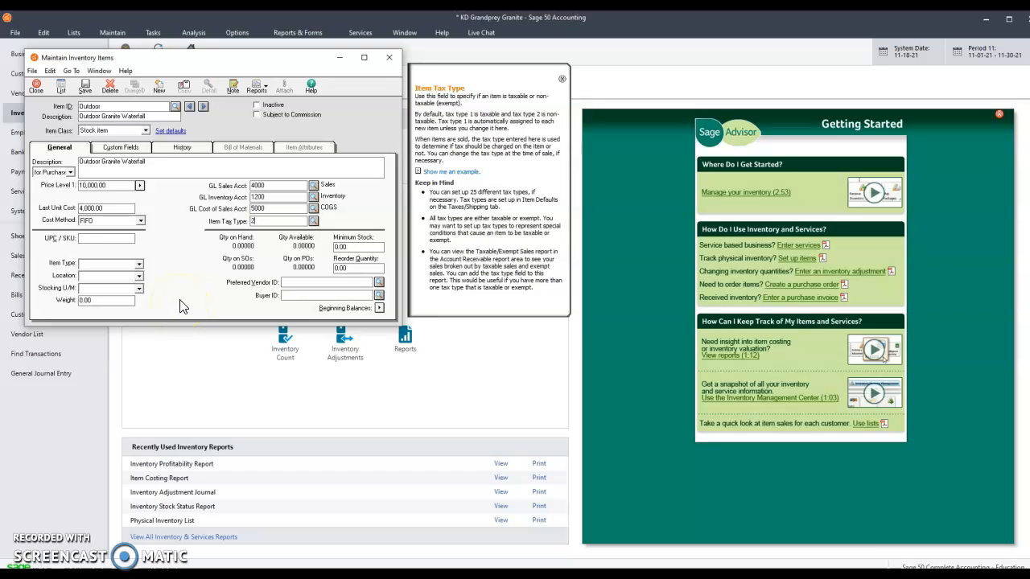
Set the item tax type to 2 and save the Outdoor item
{"action": "key", "text": "Tab"}
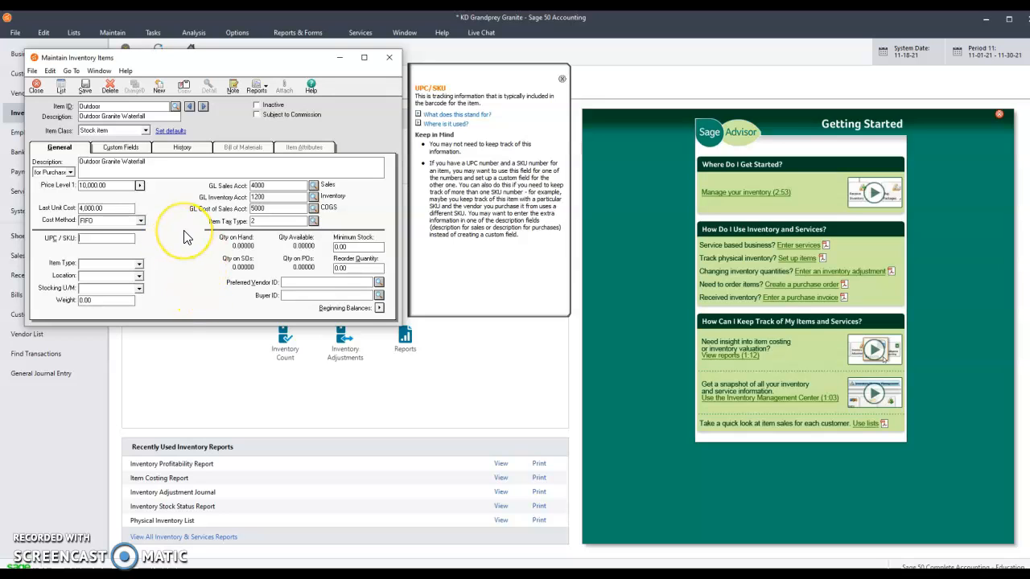
{"action": "left_click", "coordinate": [85, 89]}
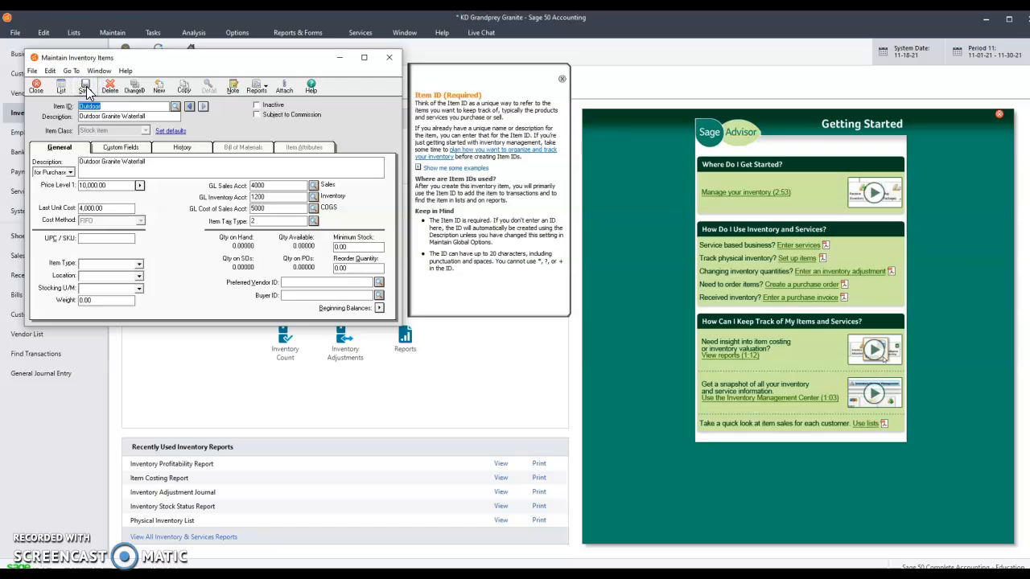